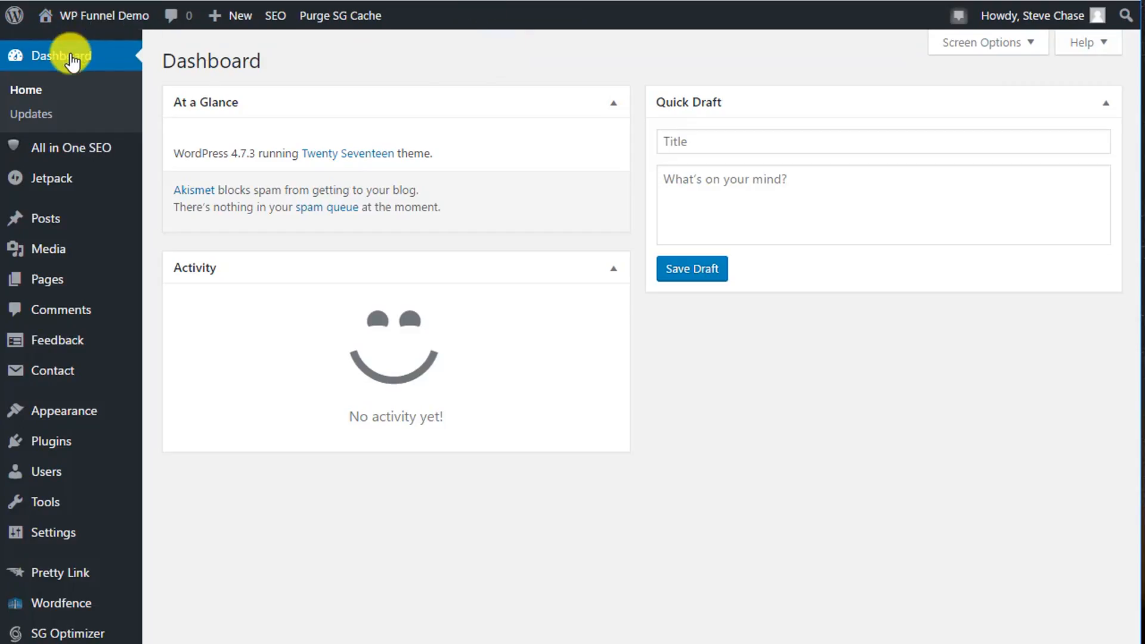
# Create a new blog post titled "First Post of Blog" and save it as a draft.
pyautogui.moveTo(54, 233)
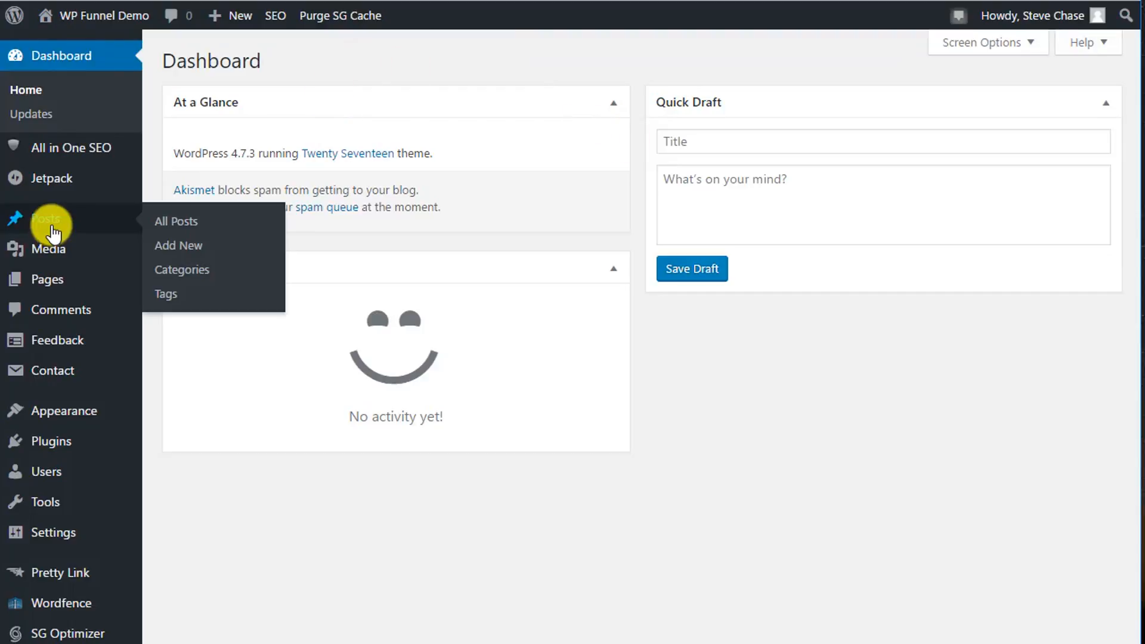
pyautogui.click(175, 246)
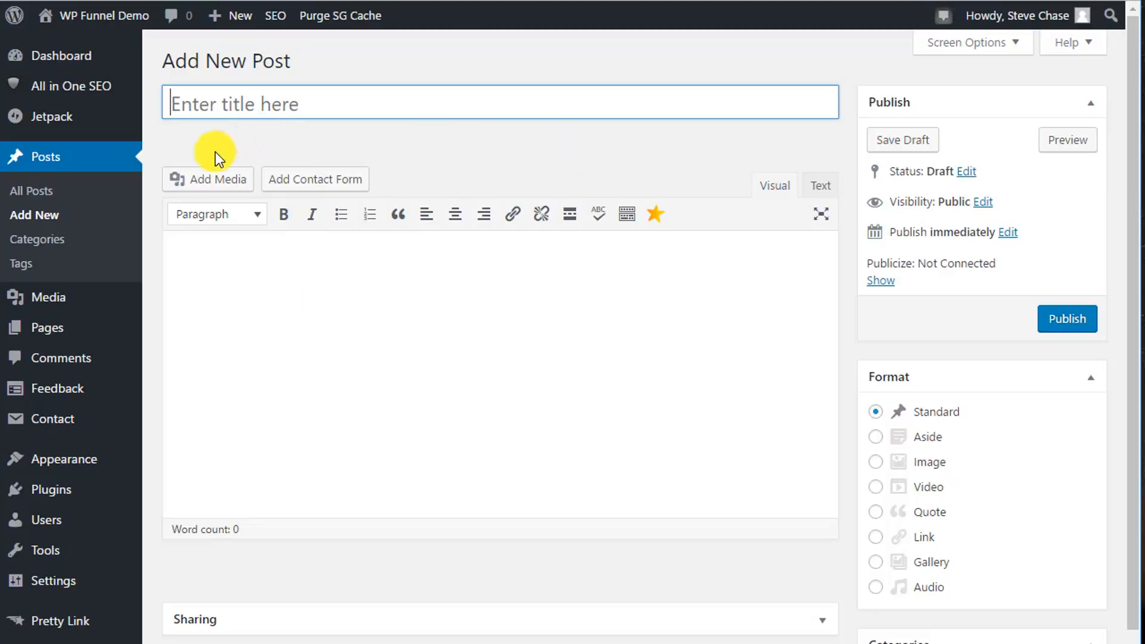
pyautogui.click(244, 103)
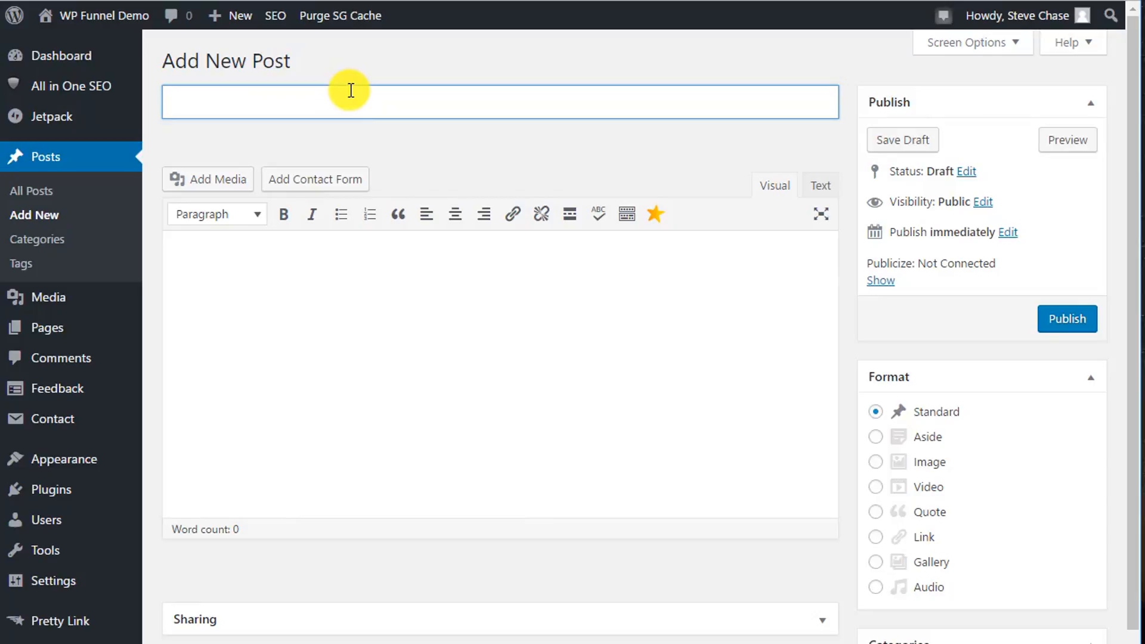
pyautogui.write('First Post of ')
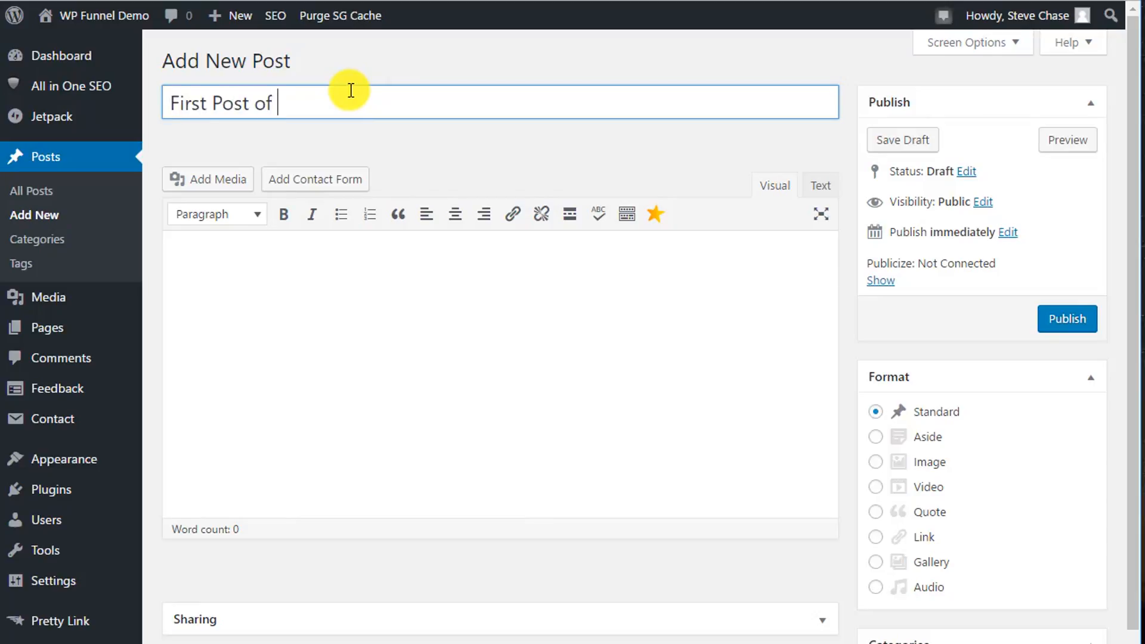
pyautogui.write('Blog')
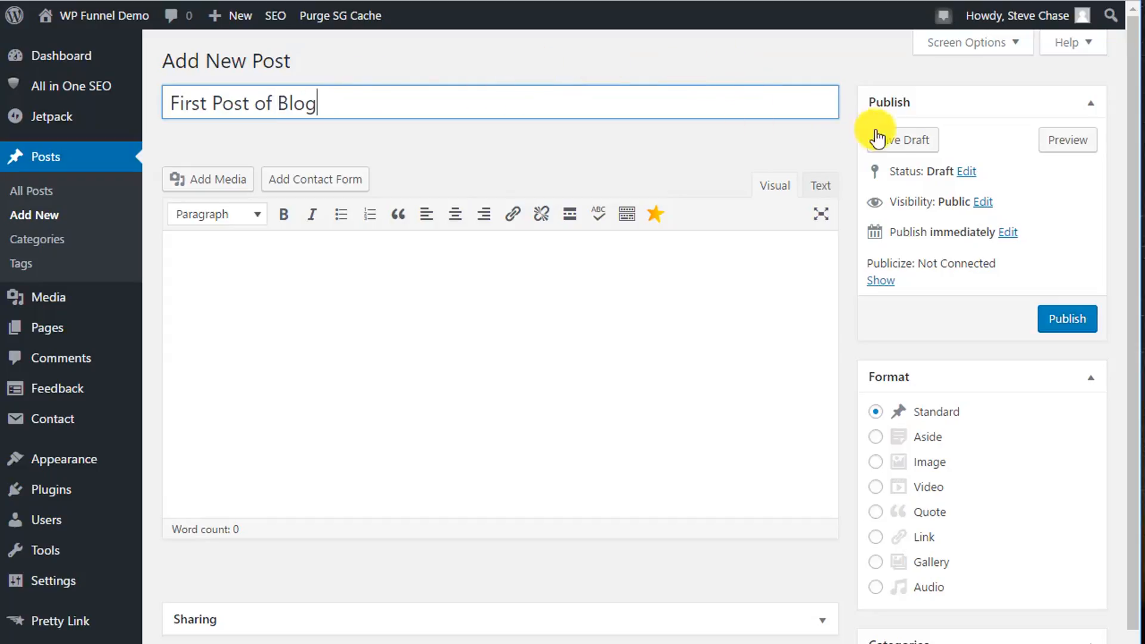
pyautogui.click(897, 140)
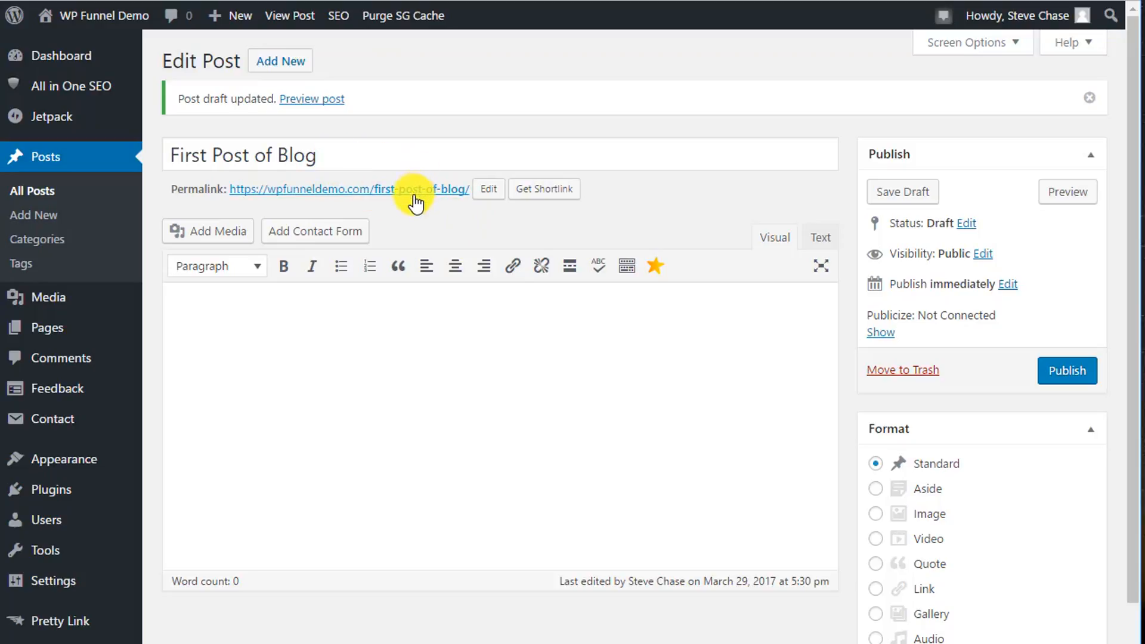
# Change the post's permalink slug to "first-post" and save the draft again.
pyautogui.click(487, 192)
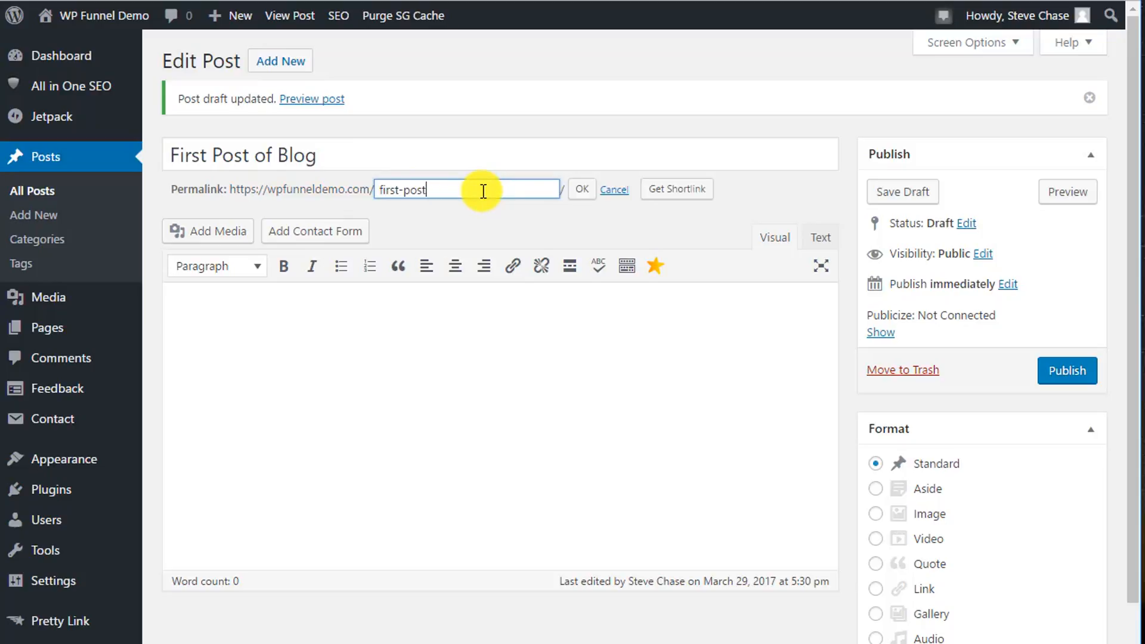
pyautogui.click(581, 197)
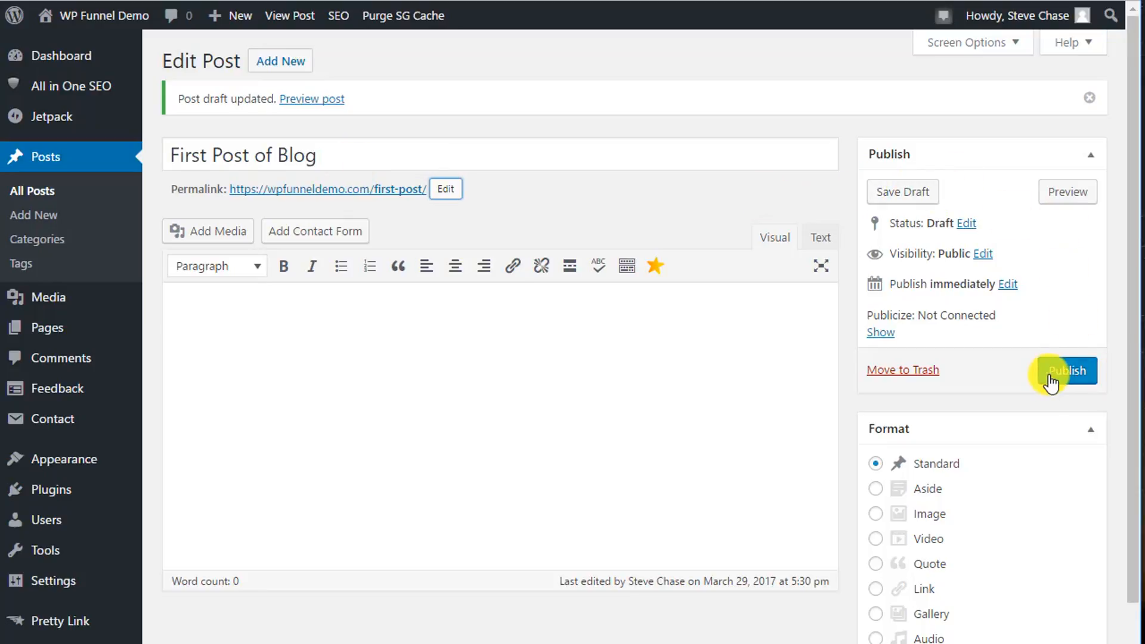
pyautogui.click(900, 191)
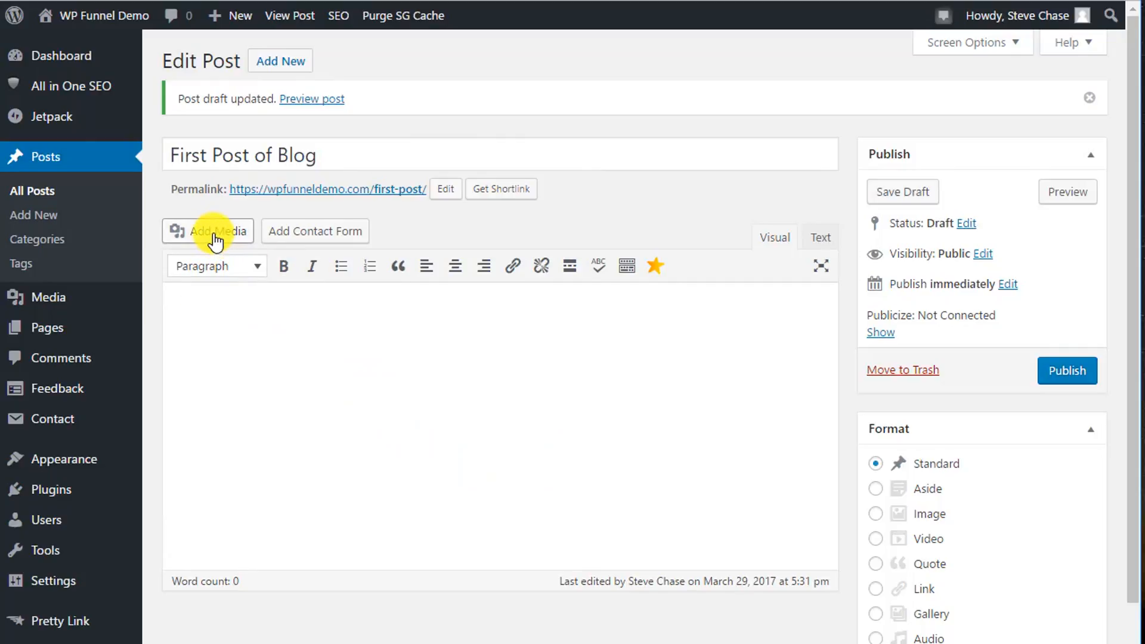
# Expand the content editor's second row of formatting tools and briefly check the HTML text view before returning to visual editing.
pyautogui.click(184, 302)
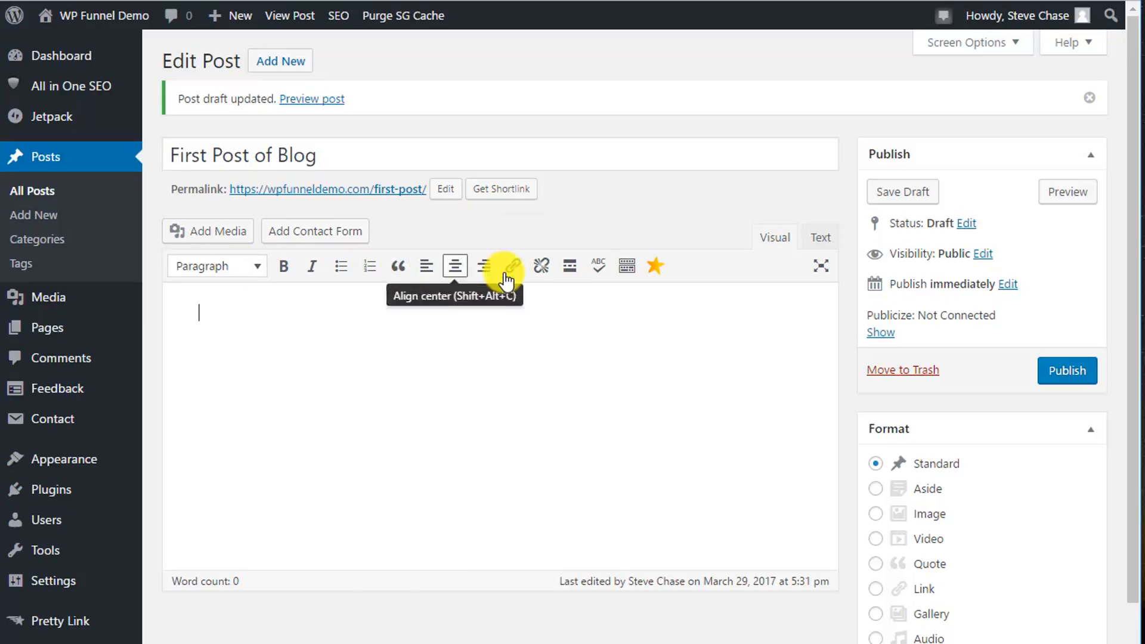
pyautogui.click(628, 271)
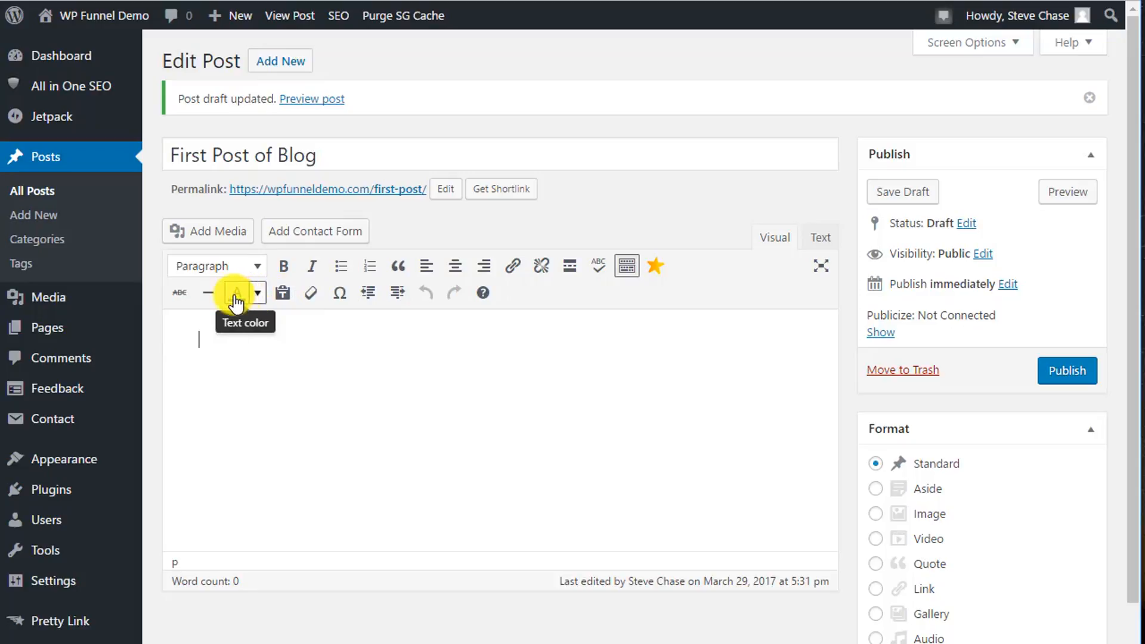
pyautogui.click(629, 276)
pyautogui.click(630, 276)
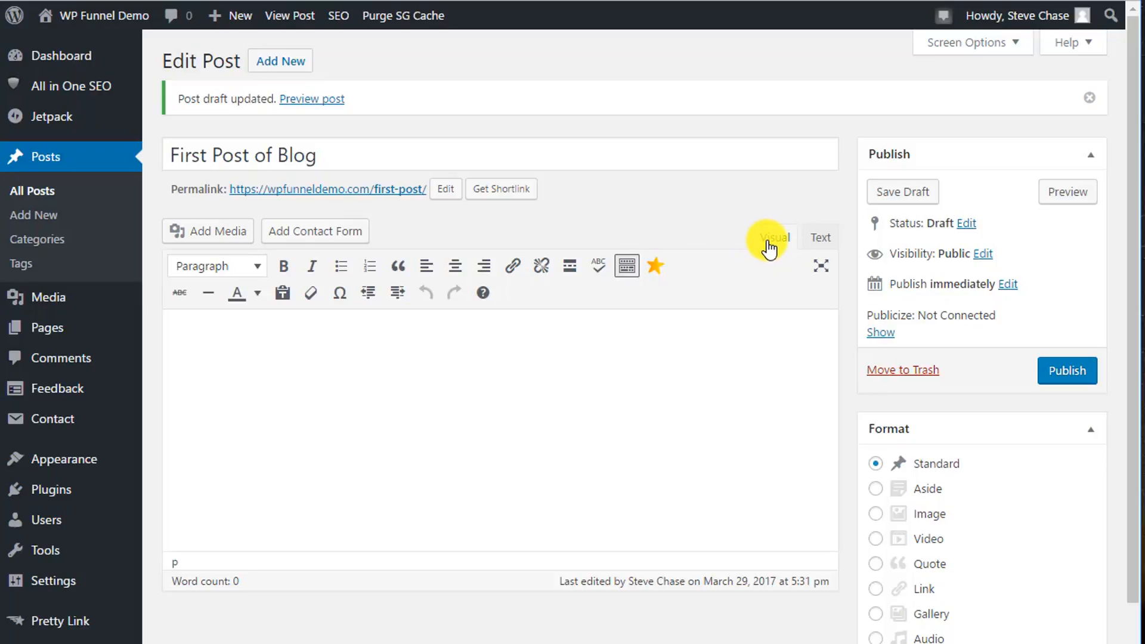
pyautogui.click(821, 242)
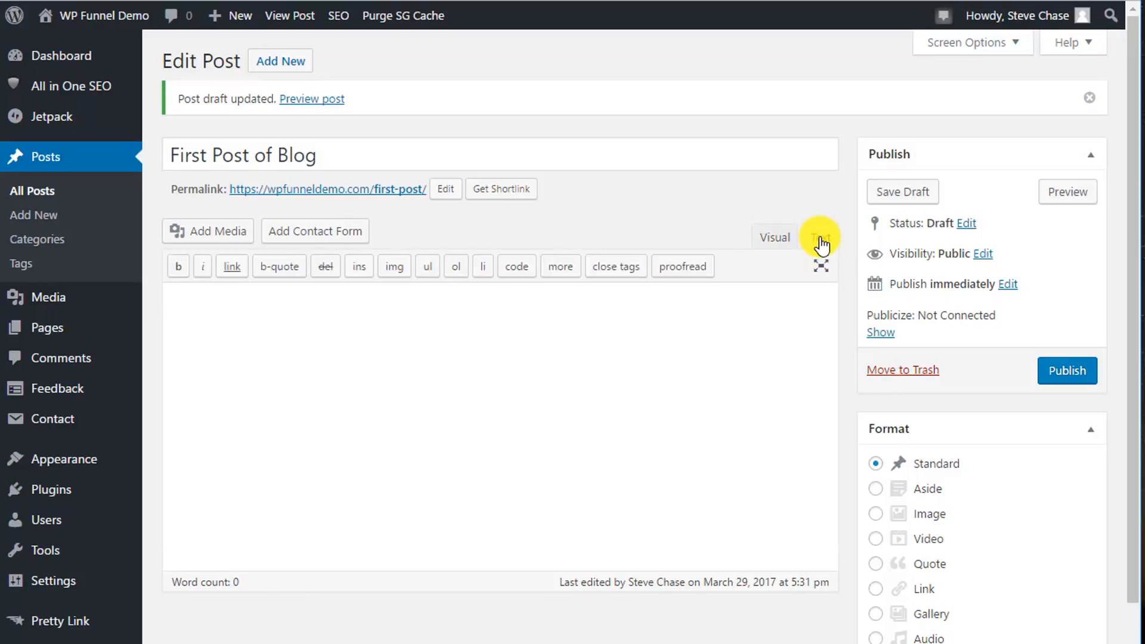
pyautogui.click(777, 241)
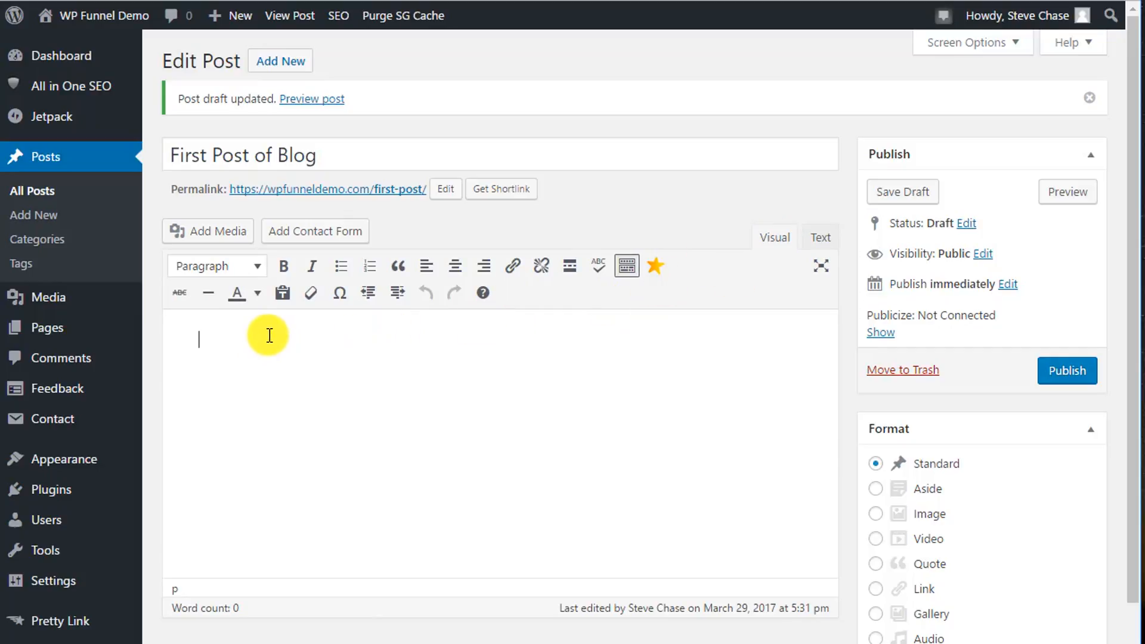
# Write the post body as two paragraphs: "This is the first post of my blog." and "Welcome to my wordpress website.".
pyautogui.write('This is the first post of my ')
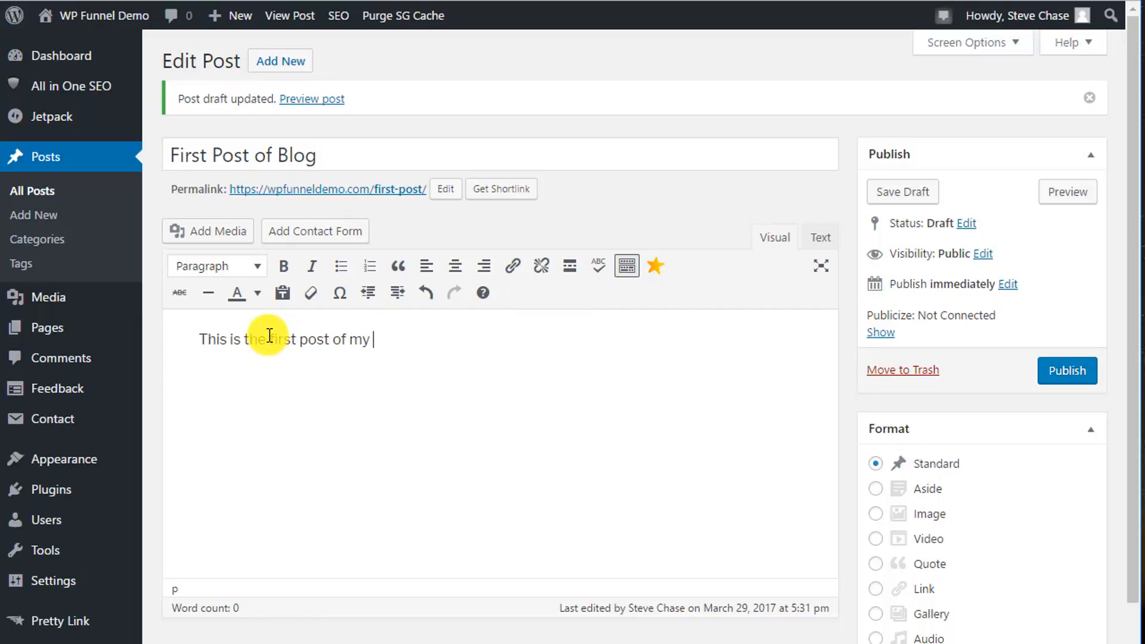
pyautogui.write('blog. Wel')
pyautogui.write('come to my')
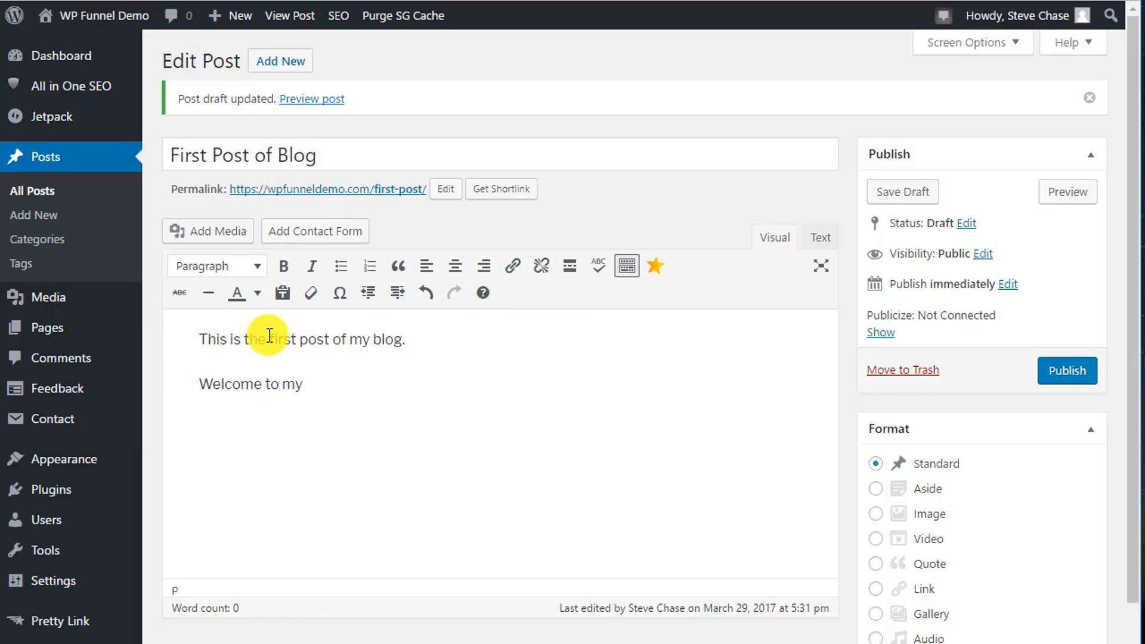
pyautogui.write(' wordpress')
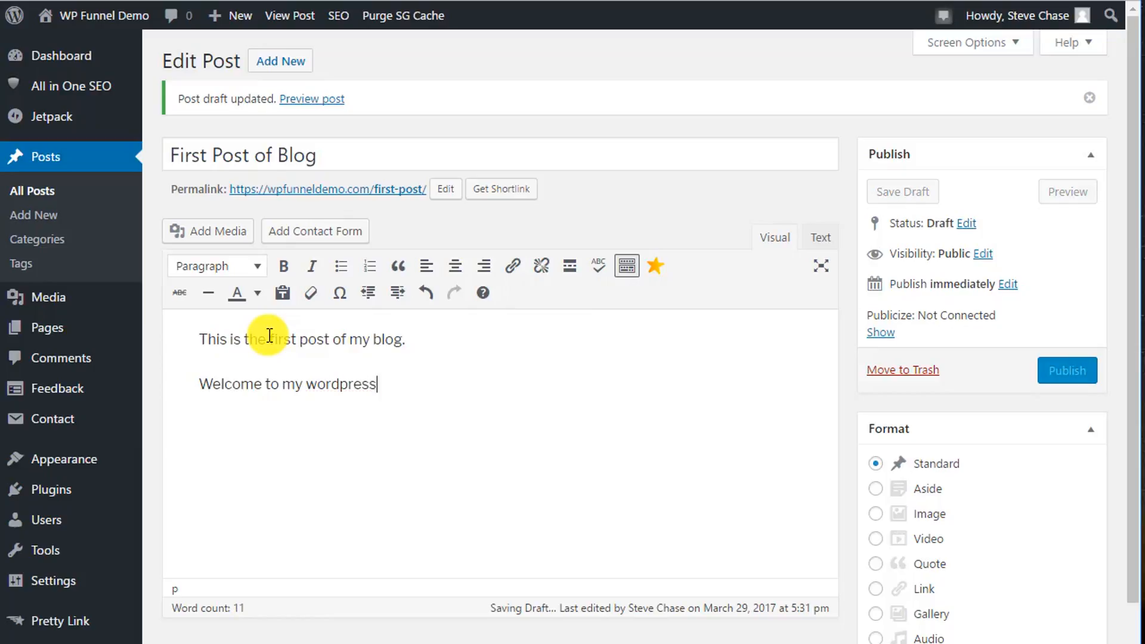
pyautogui.write(' websit')
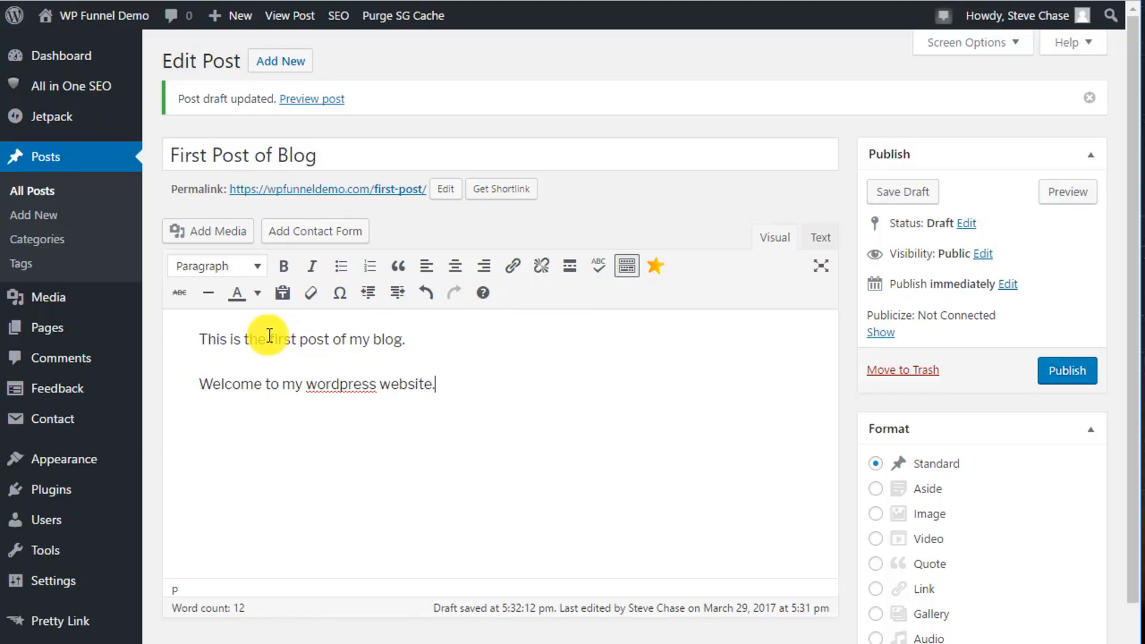
pyautogui.write('e.')
# Format the sentence "This is the first post of my blog." as Heading 1.
pyautogui.moveTo(199, 337); pyautogui.dragTo(473, 347)
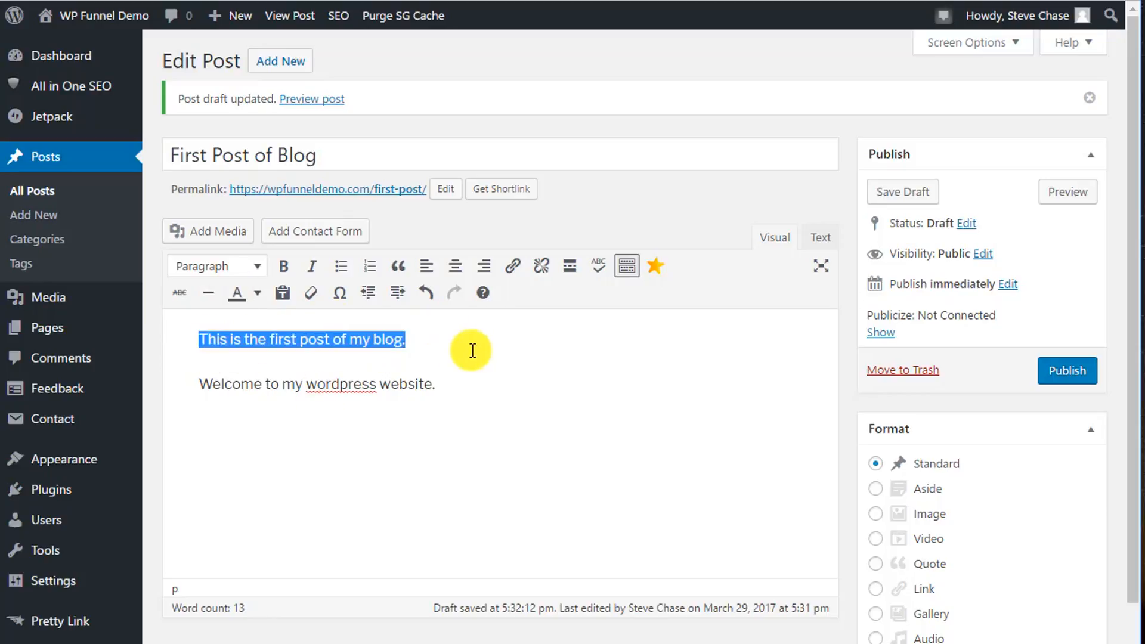
pyautogui.click(232, 271)
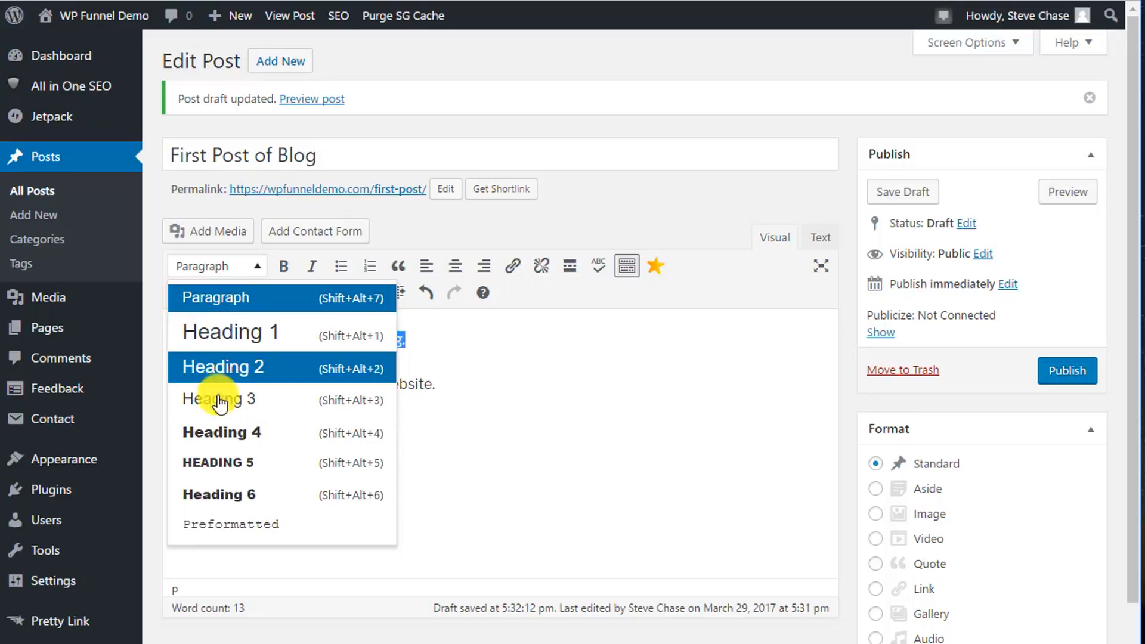
pyautogui.click(229, 331)
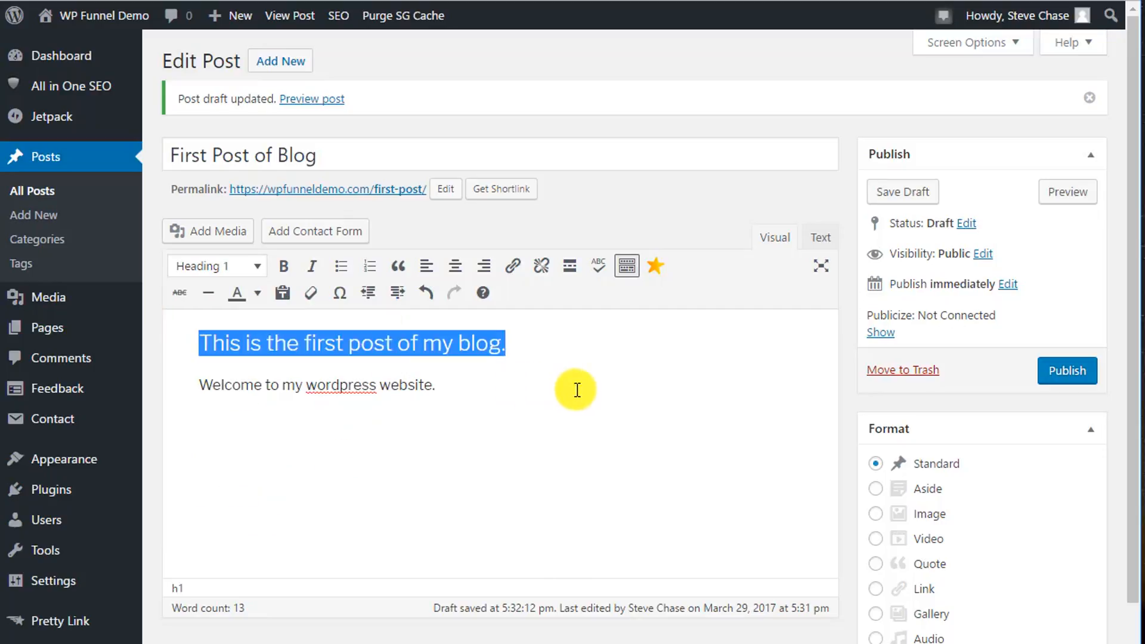
pyautogui.click(577, 389)
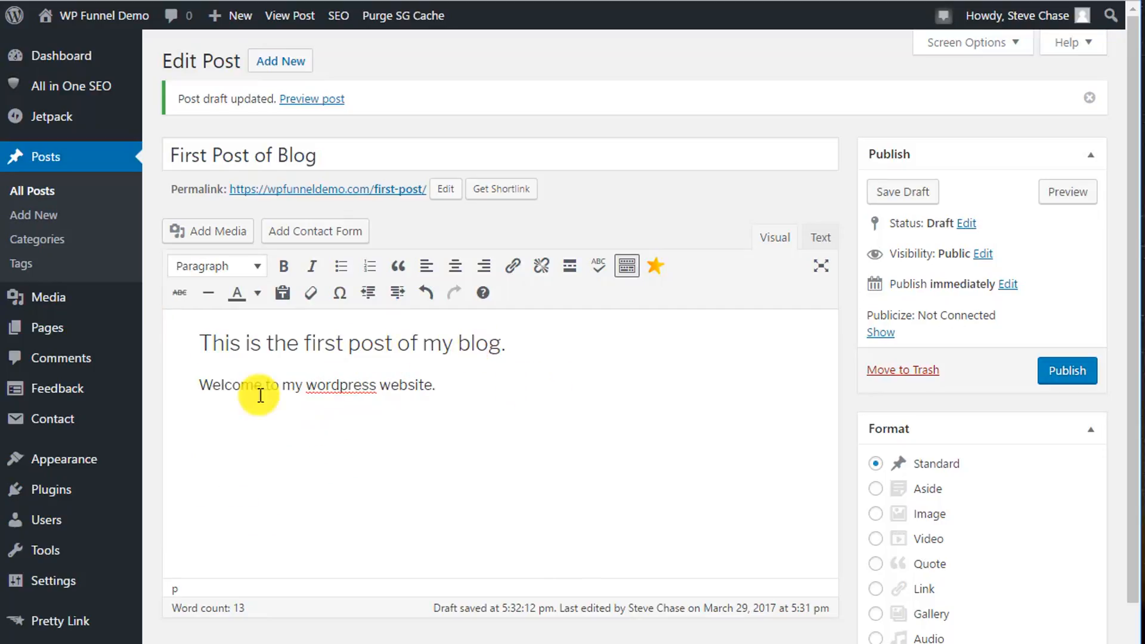
# Make the word "wordpress" in the welcome sentence bold.
pyautogui.click(197, 385)
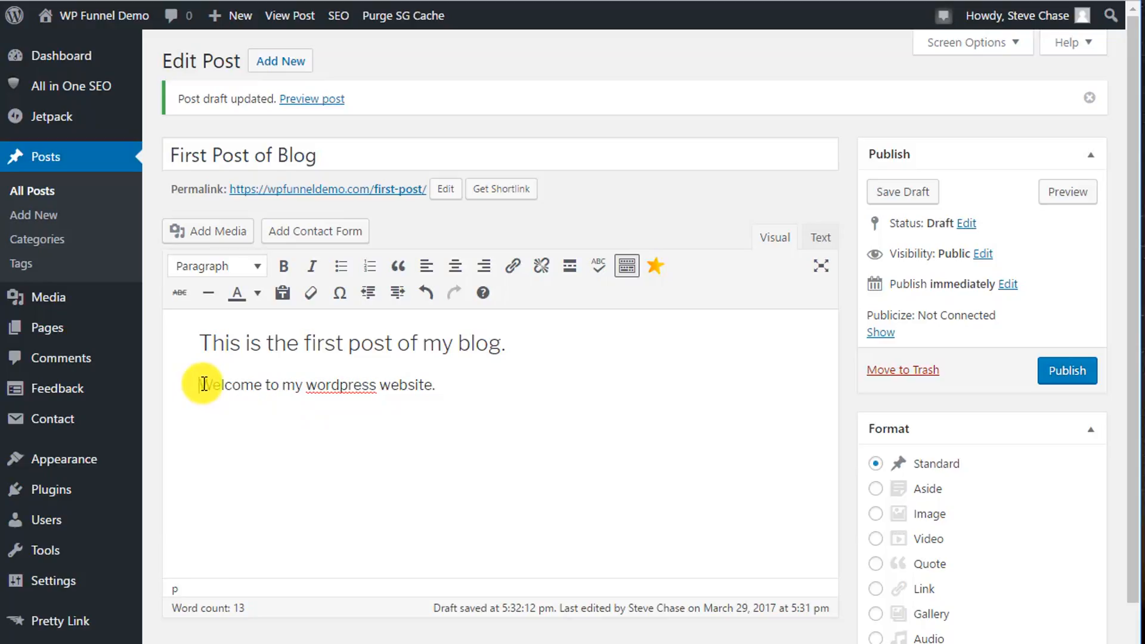
pyautogui.doubleClick(339, 386)
pyautogui.click(283, 266)
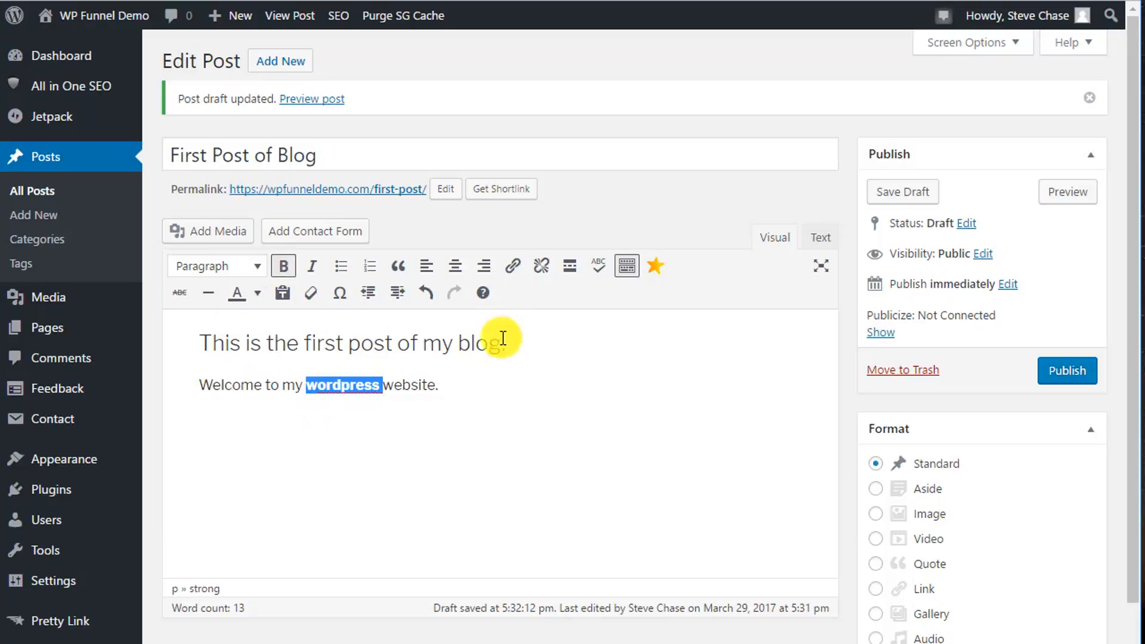
pyautogui.click(514, 350)
pyautogui.click(198, 343)
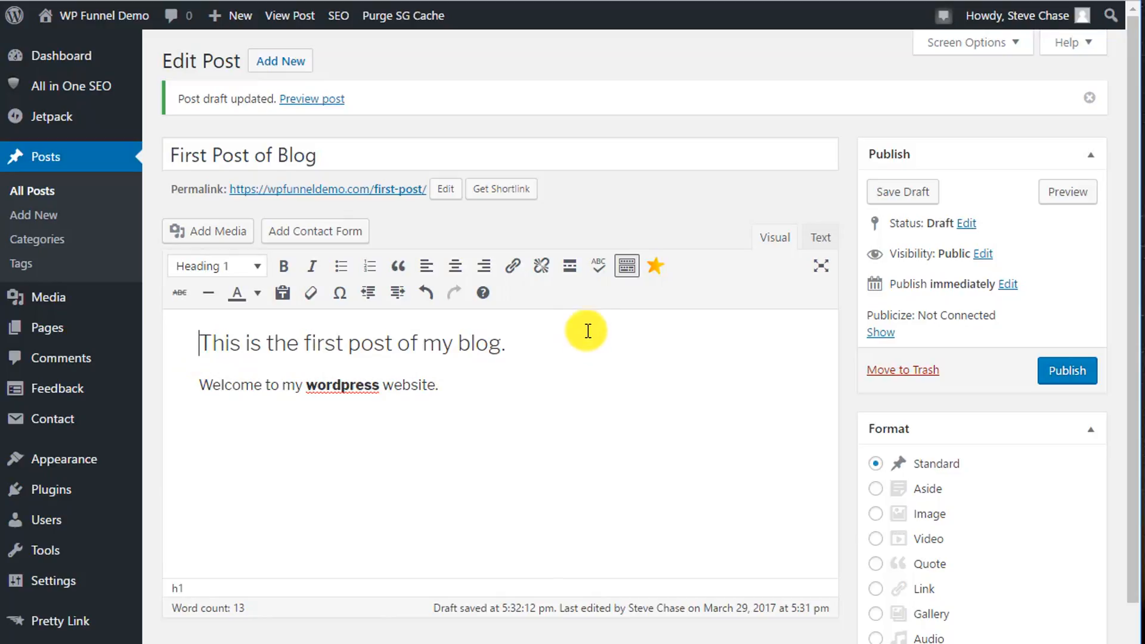
# Compare the post's HTML markup for the heading and bold word with its visual rendering.
pyautogui.click(818, 237)
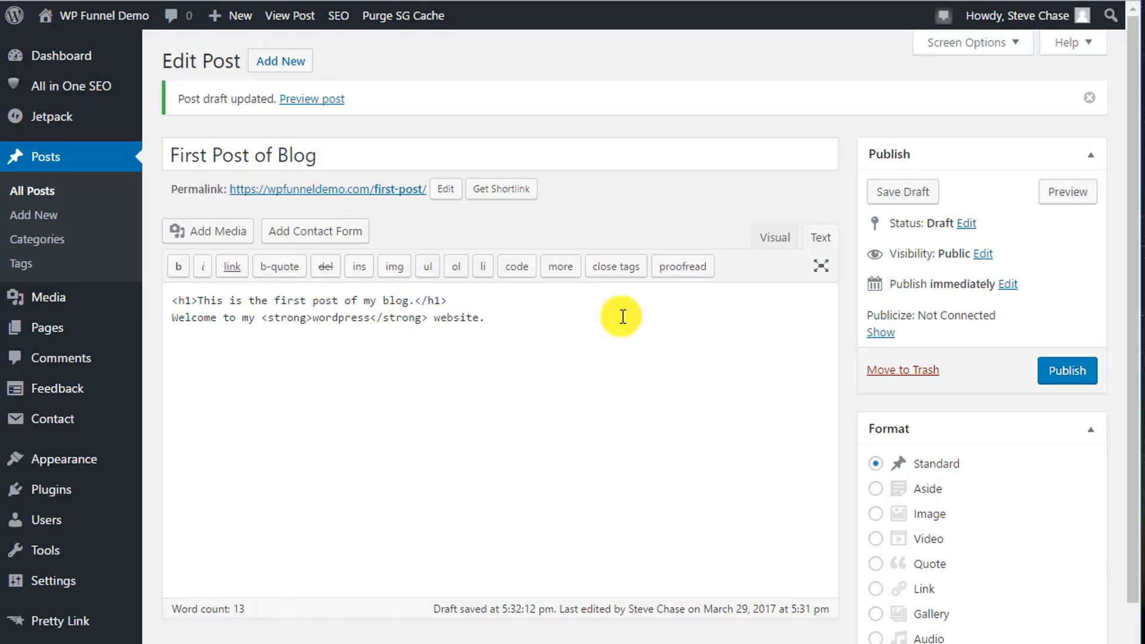
pyautogui.click(769, 237)
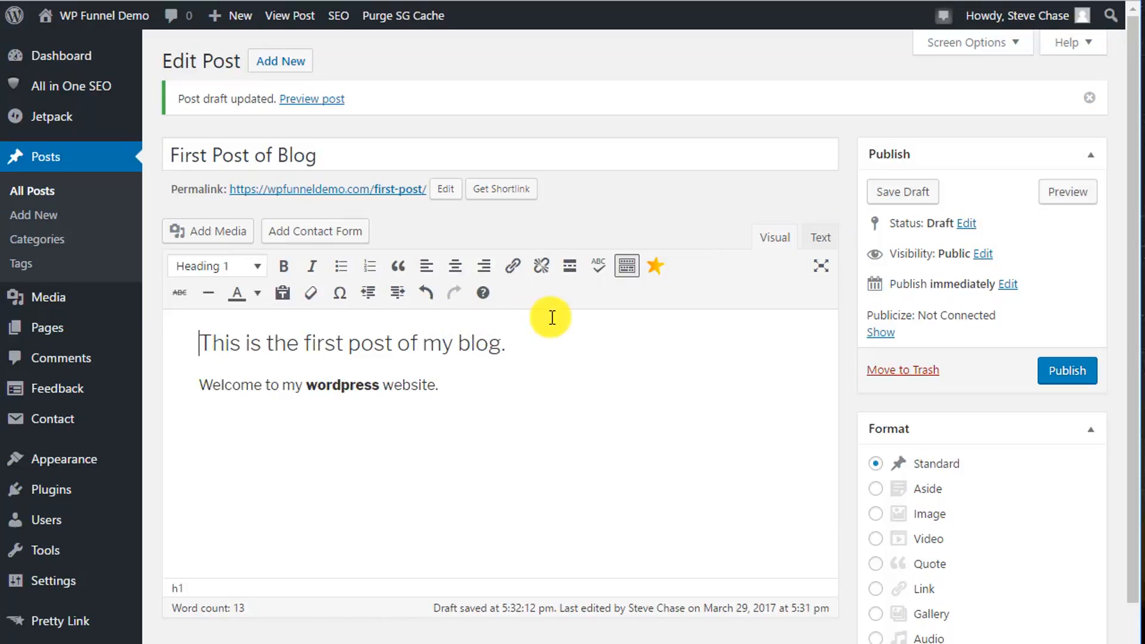
pyautogui.click(519, 339)
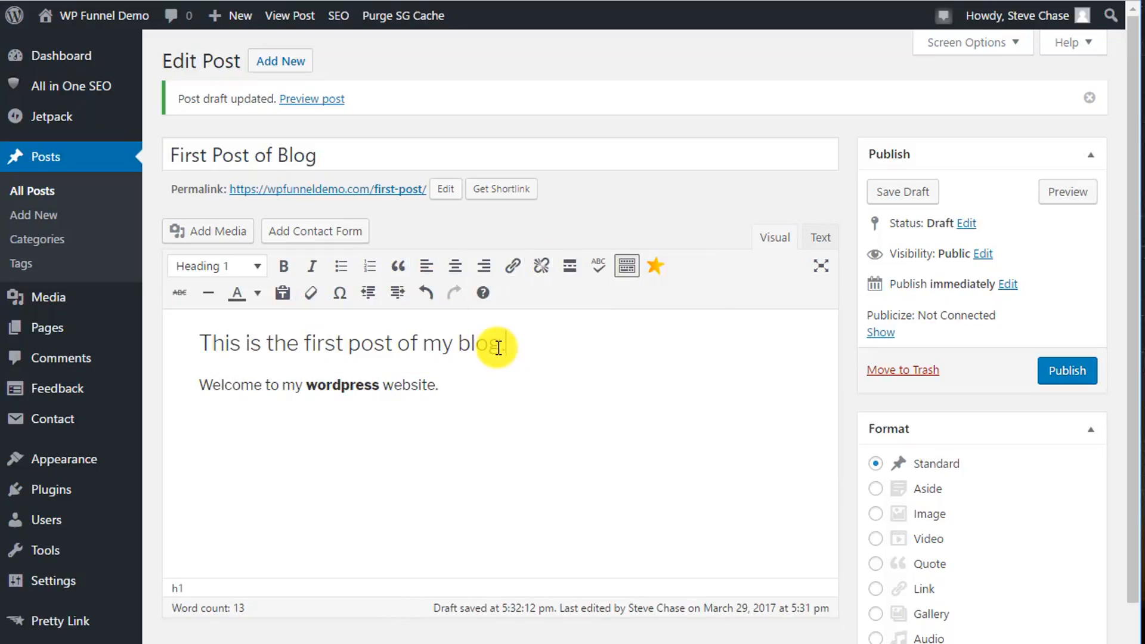
pyautogui.click(821, 239)
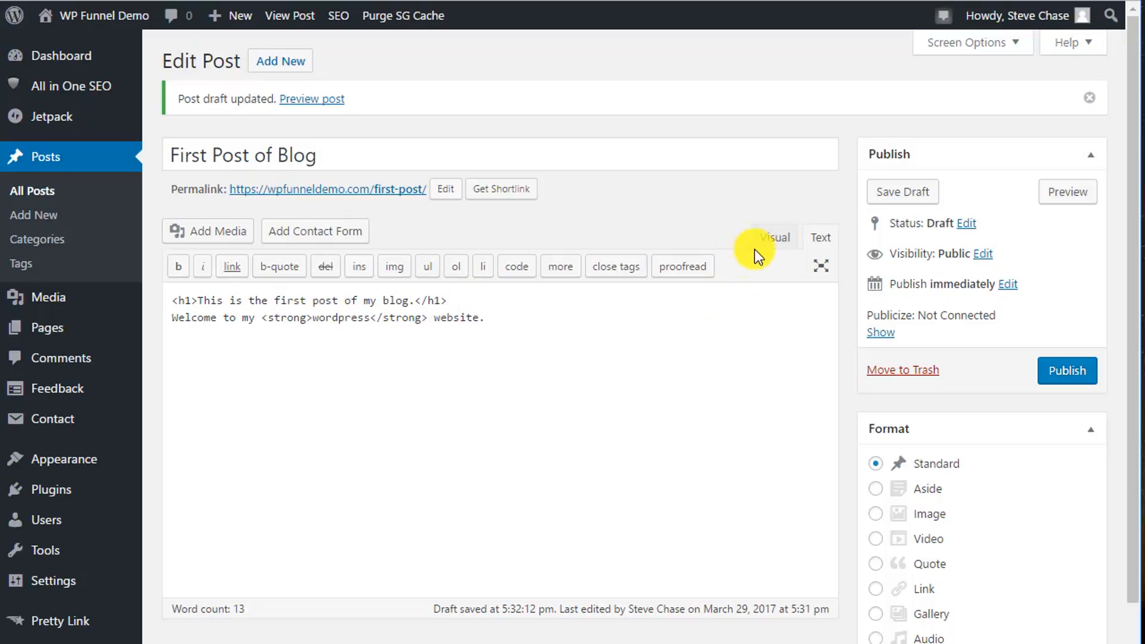
pyautogui.click(771, 237)
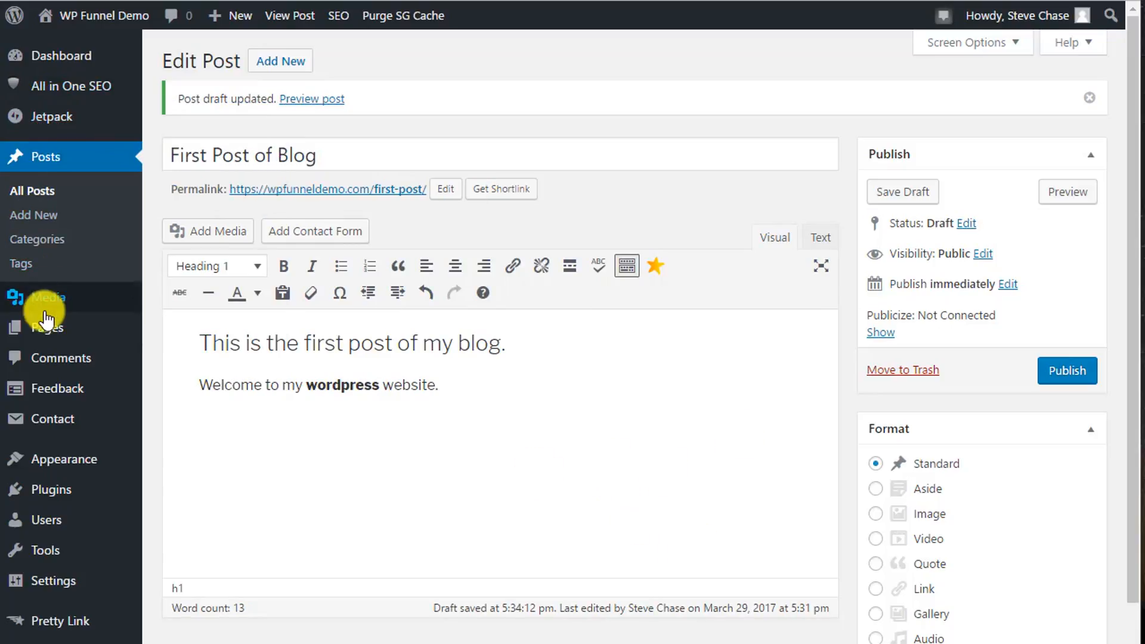
# Upload the image arrowdown18.gif to the media library for insertion on a new line below the welcome sentence.
pyautogui.moveTo(48, 309)
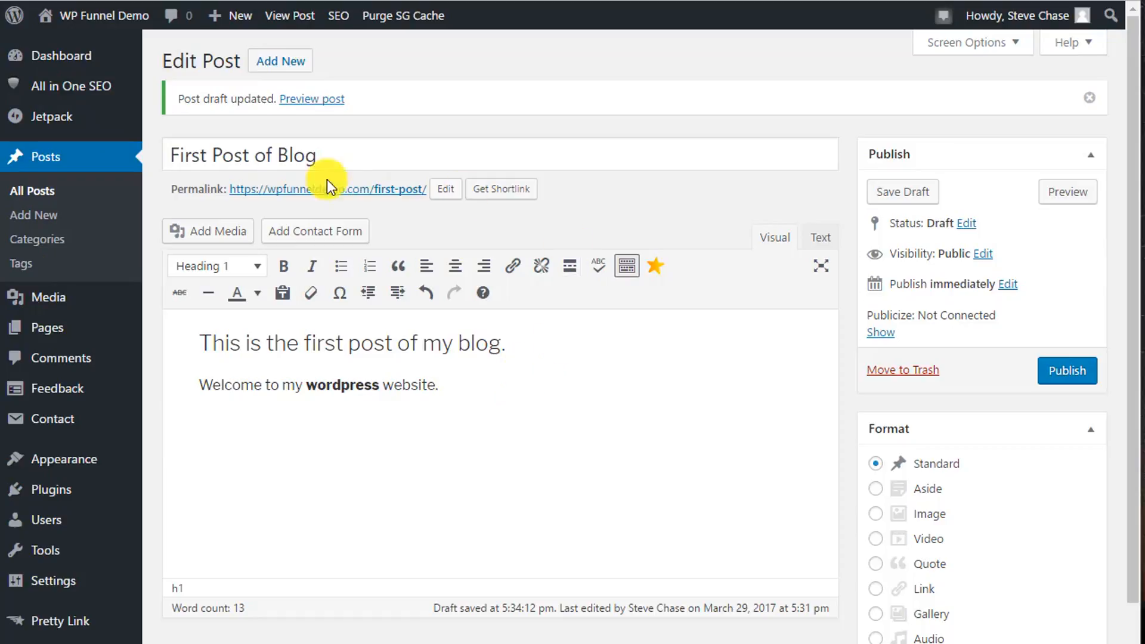
pyautogui.click(442, 390)
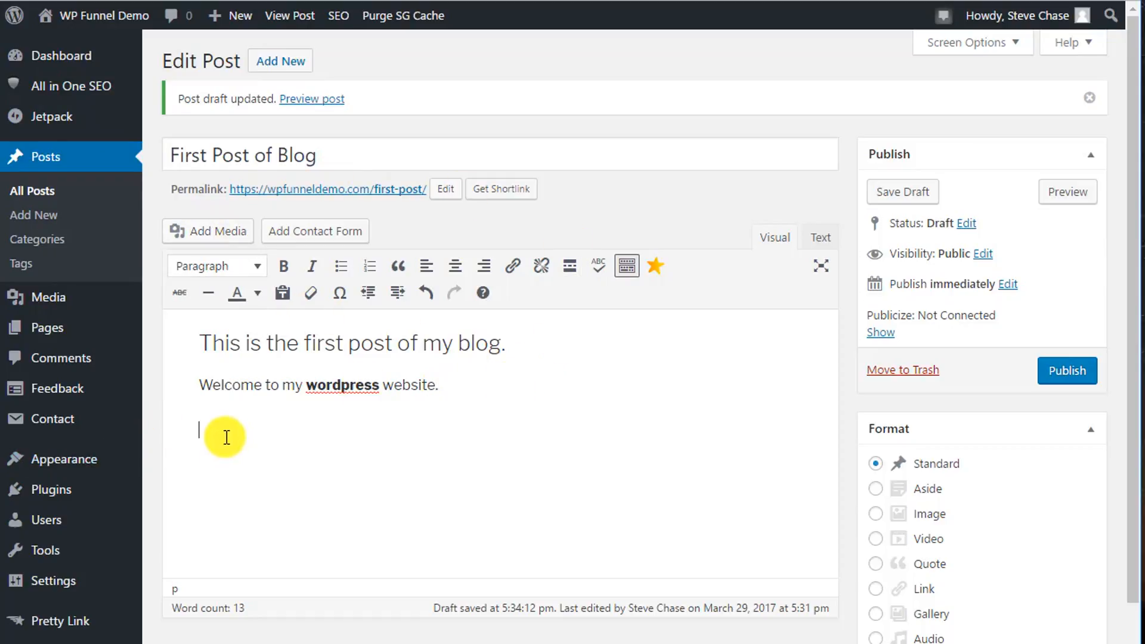
pyautogui.click(206, 231)
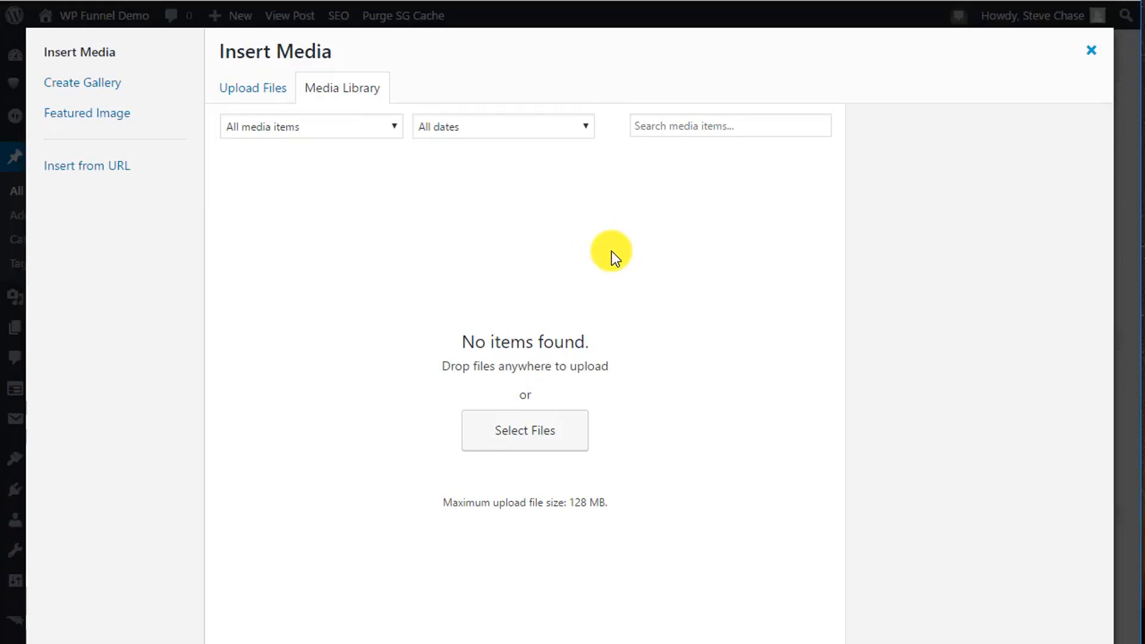
pyautogui.click(259, 88)
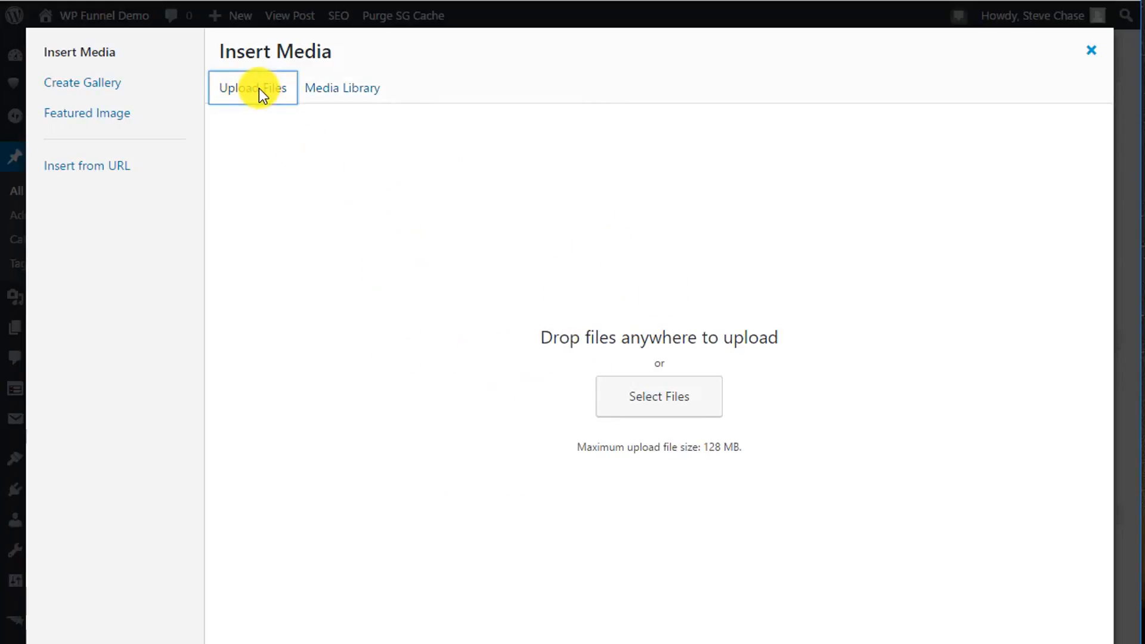
pyautogui.click(346, 95)
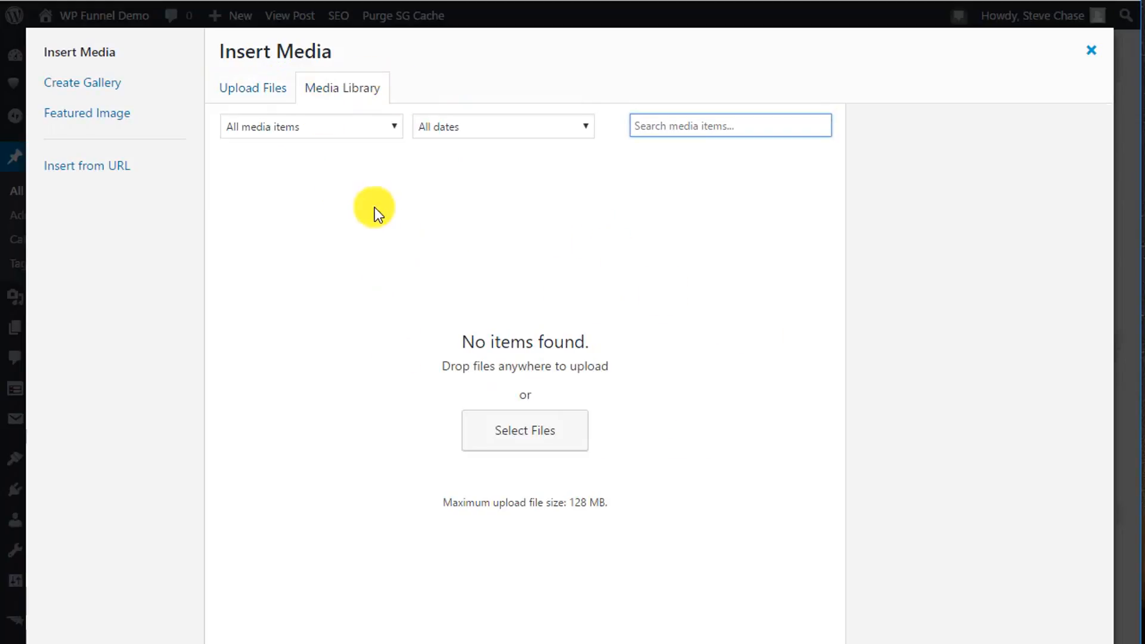
pyautogui.click(262, 89)
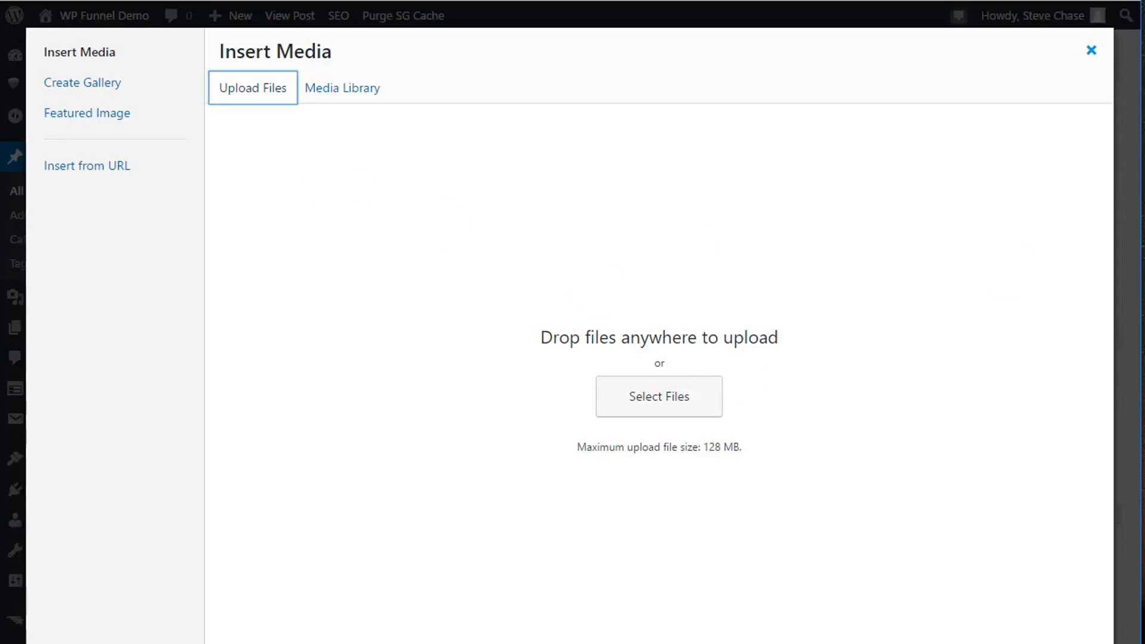
pyautogui.moveTo(1142, 77); pyautogui.dragTo(634, 339)
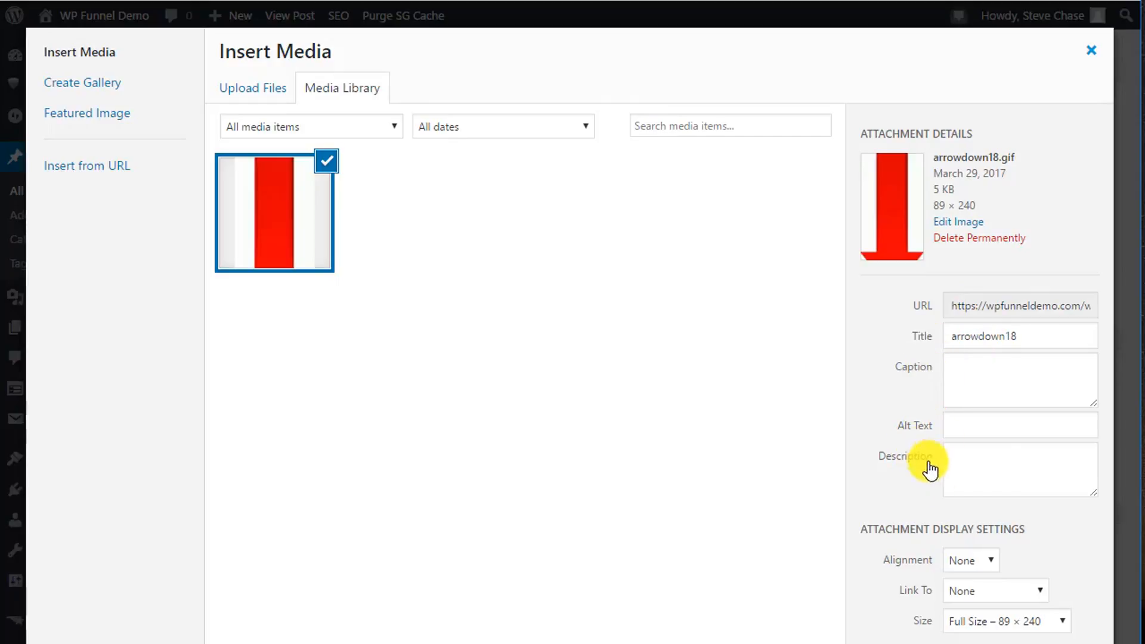
# Insert the arrow image into the post with Center alignment, no link and Full Size – 89 × 240.
pyautogui.click(971, 563)
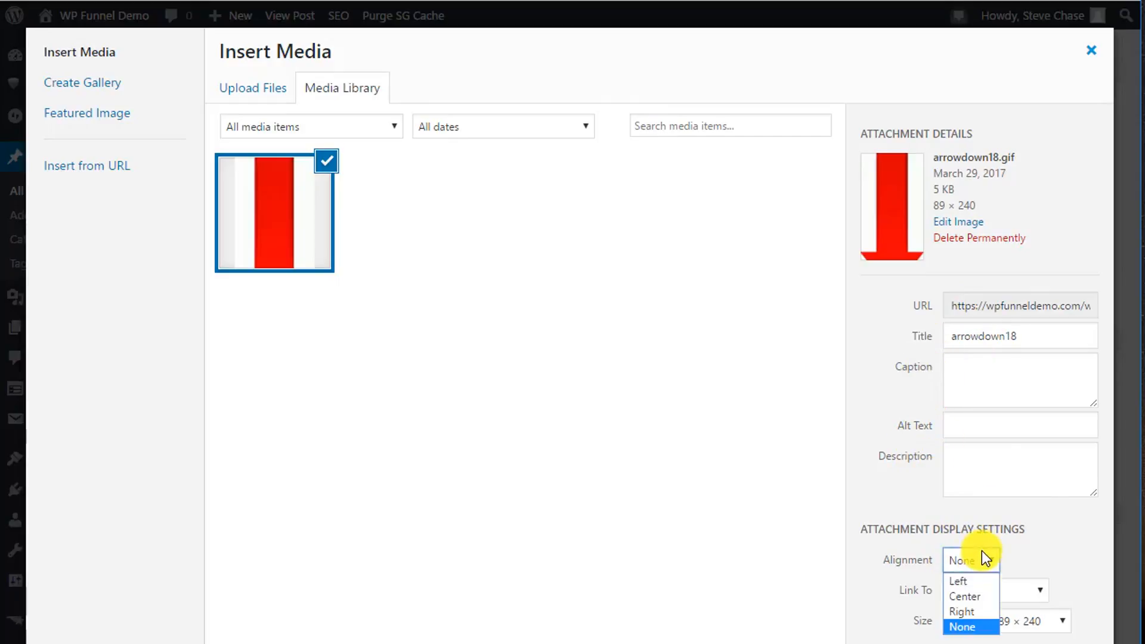
pyautogui.click(965, 596)
pyautogui.click(985, 588)
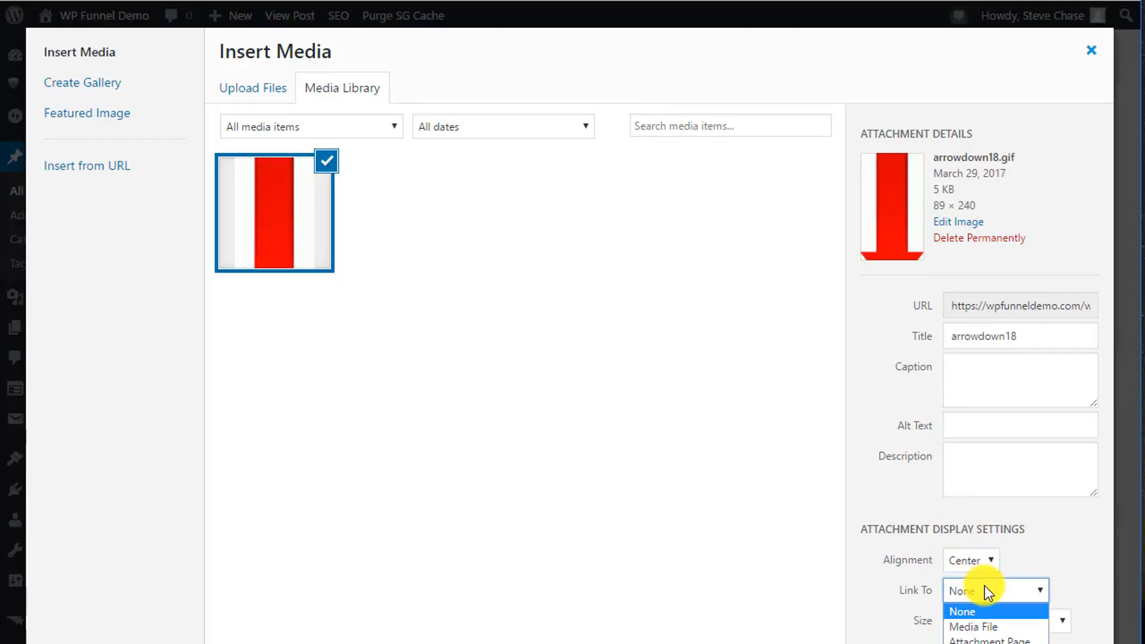
pyautogui.click(985, 587)
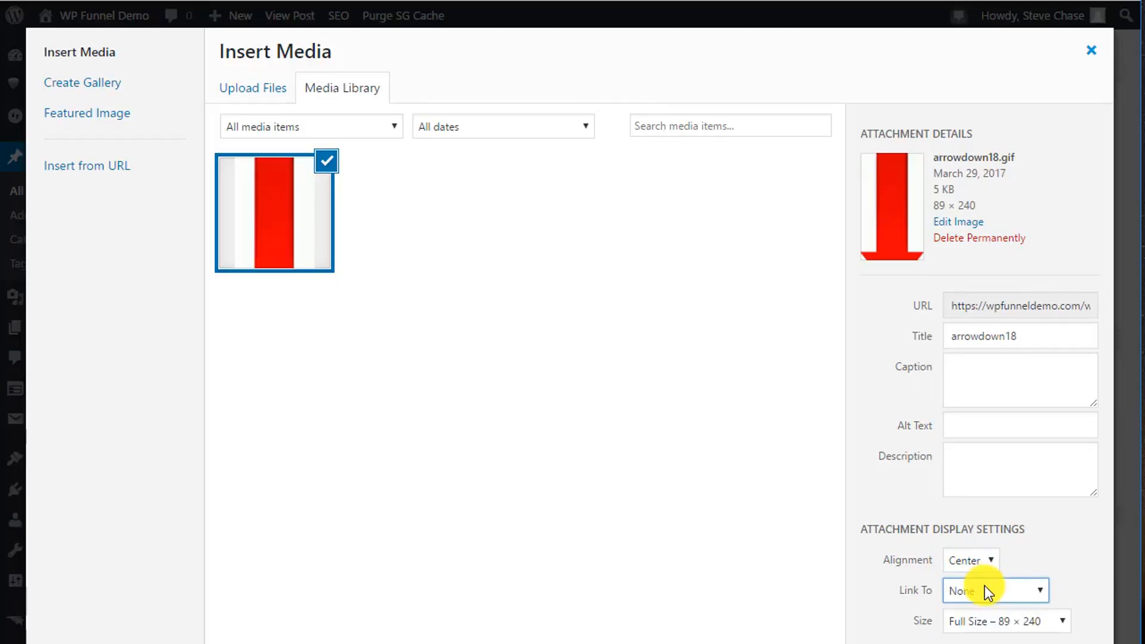
pyautogui.click(992, 616)
pyautogui.click(992, 617)
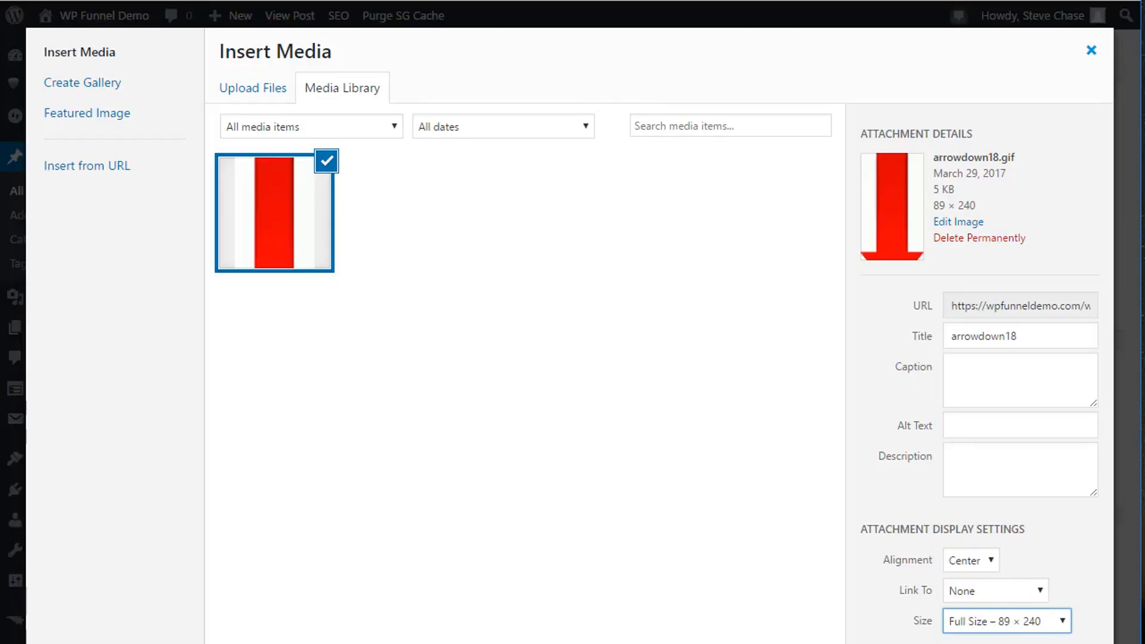
pyautogui.click(1061, 643)
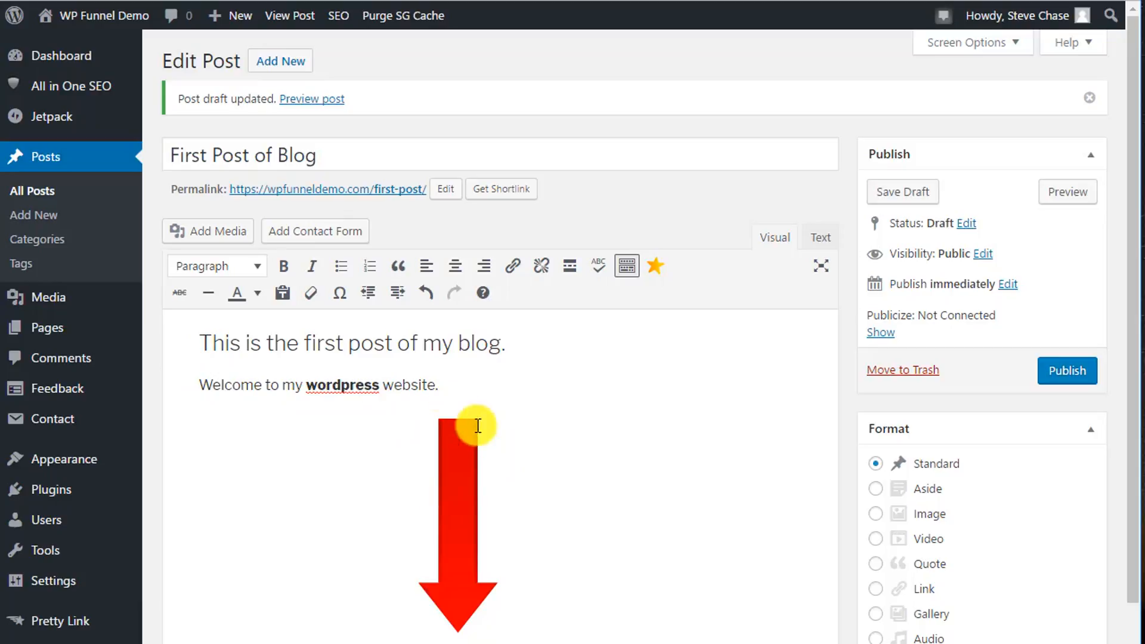
# Save the draft of "First Post of Blog" and publish it.
pyautogui.click(891, 188)
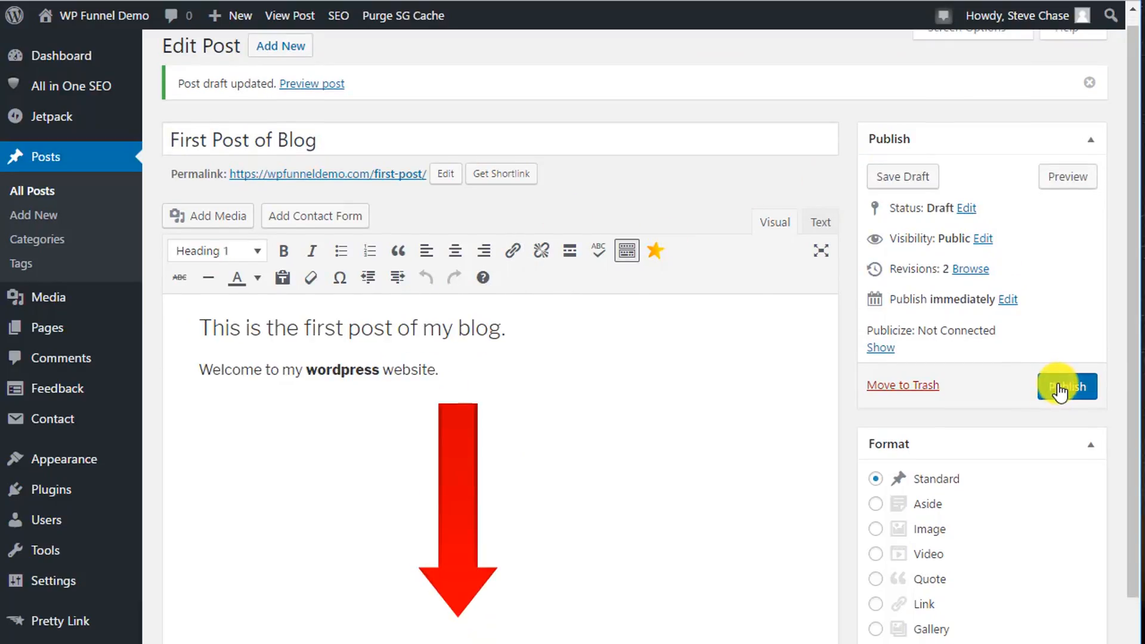
pyautogui.click(1056, 387)
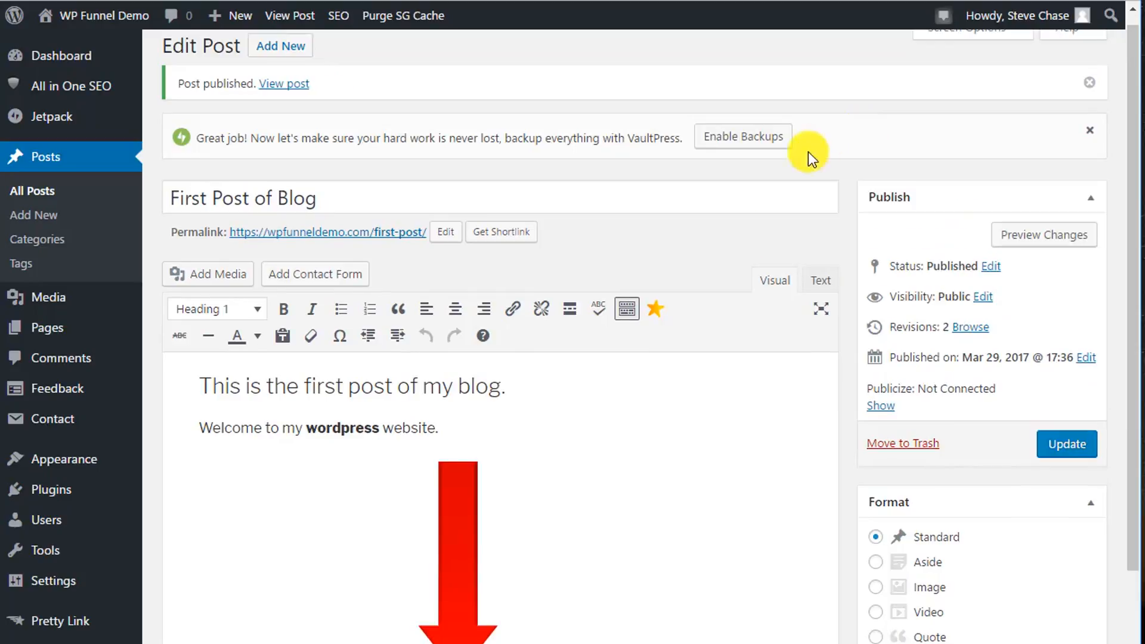
# Reload the site's front page and compare the published post's title, heading, text and image with the post editor.
pyautogui.click(101, 15)
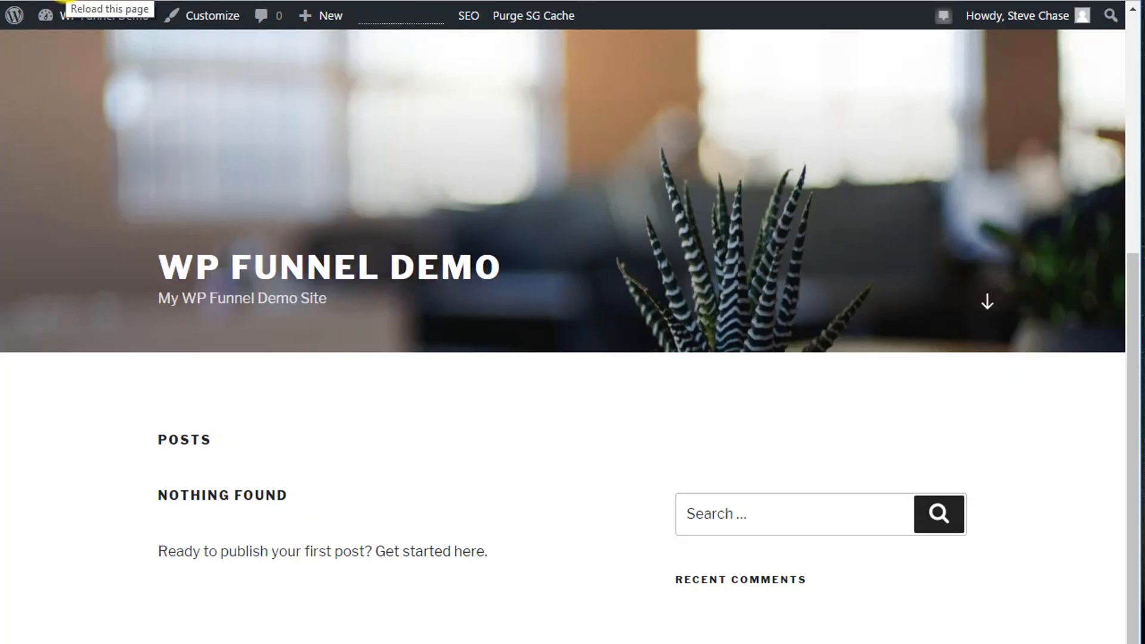
pyautogui.click(66, 2)
pyautogui.scroll(-3, 599, 180)
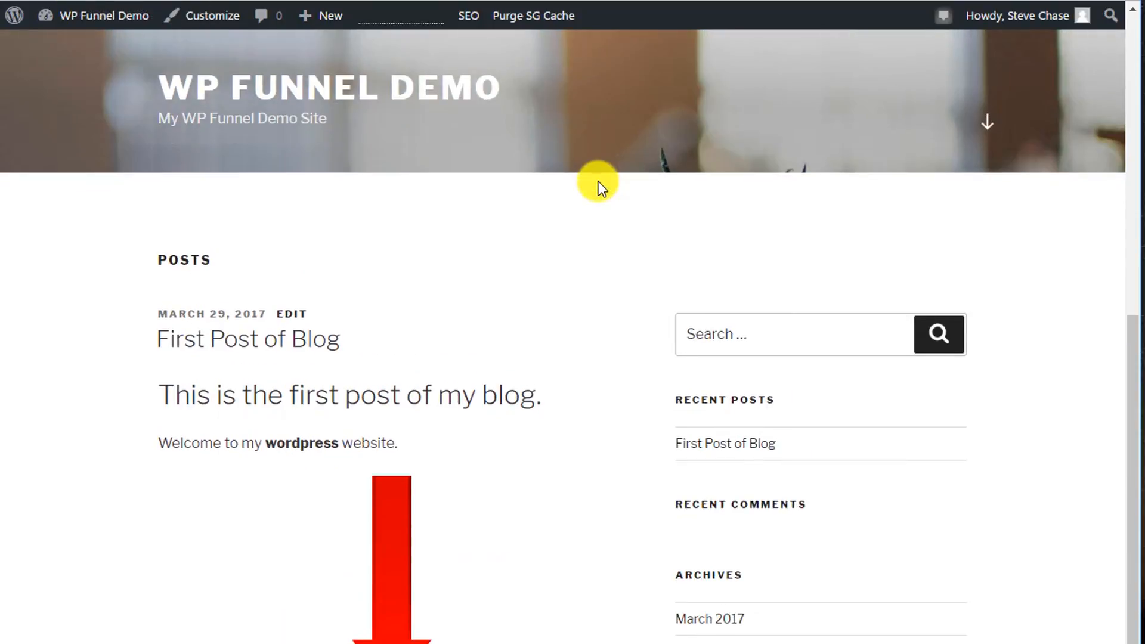
pyautogui.scroll(-3, 316, 343)
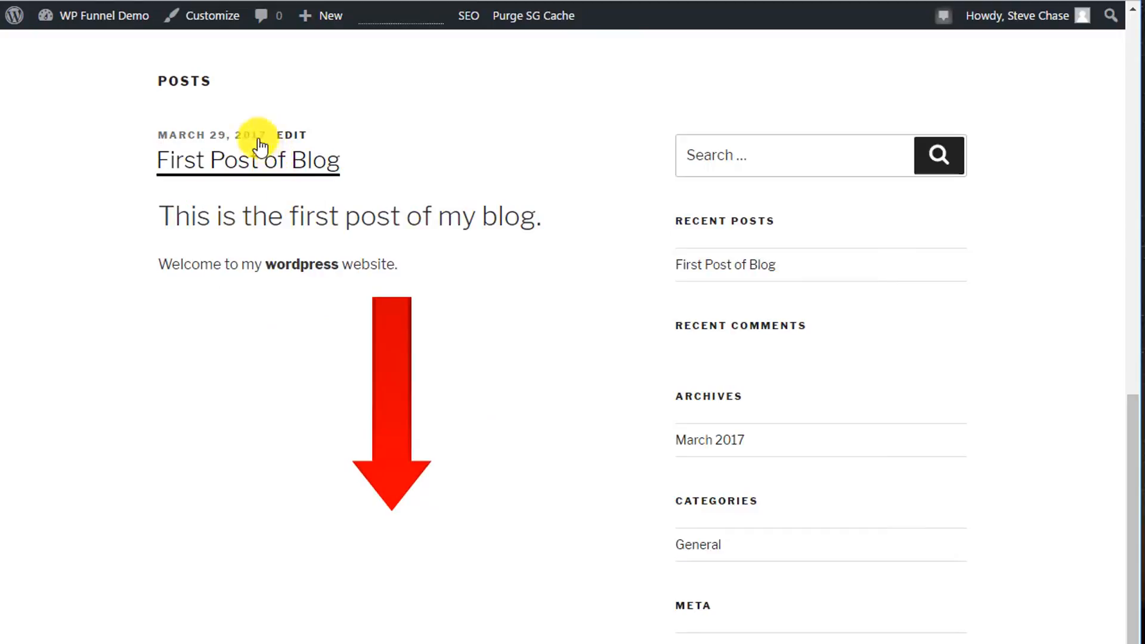
pyautogui.scroll(-2, 417, 382)
pyautogui.scroll(4, 427, 391)
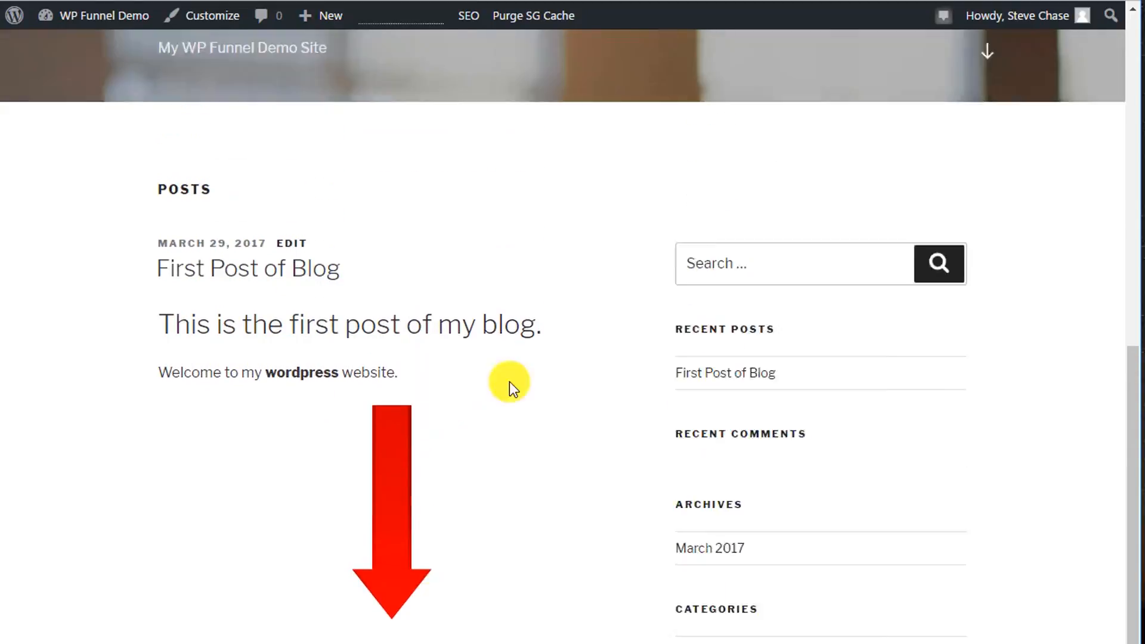
pyautogui.scroll(-3, 396, 494)
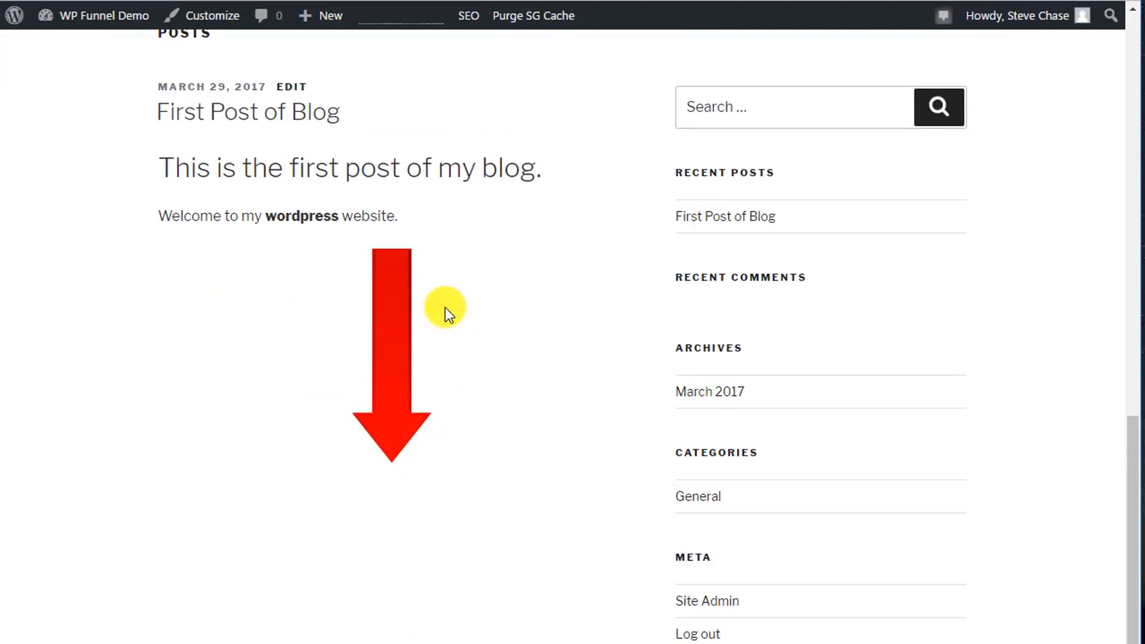
pyautogui.scroll(8, 446, 307)
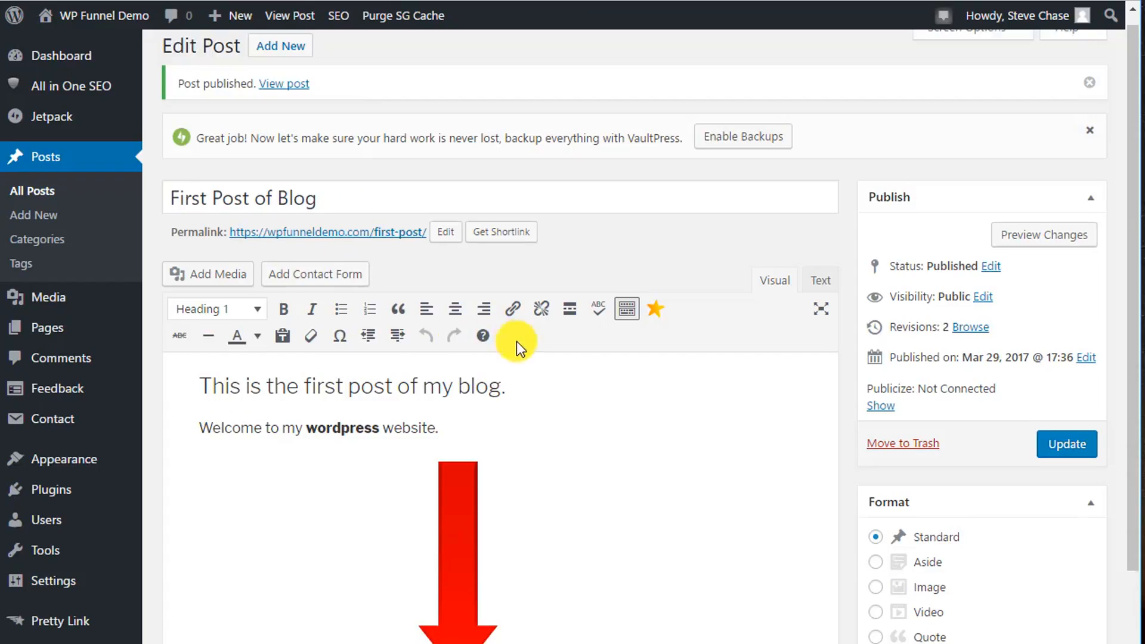
pyautogui.scroll(-4, 518, 339)
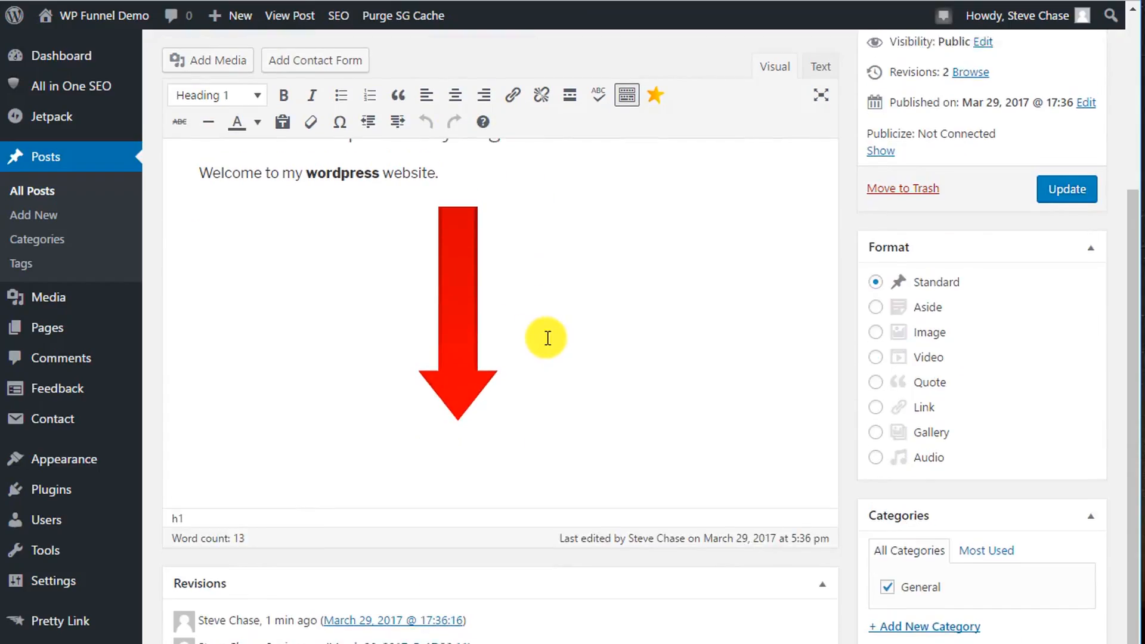
pyautogui.scroll(4, 547, 338)
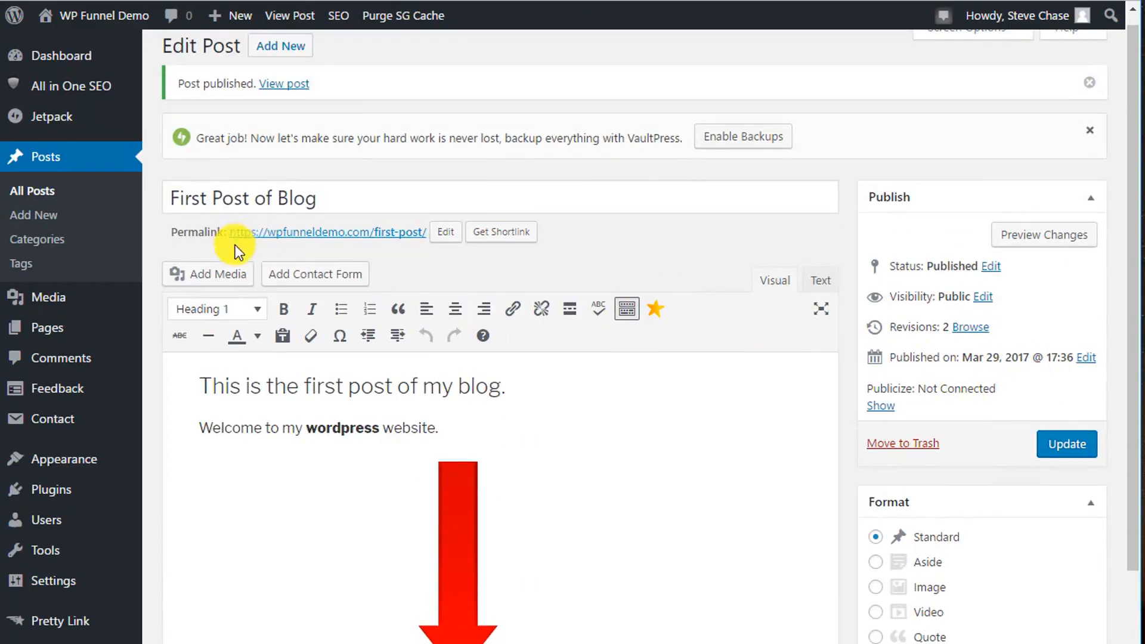
# Dismiss the backup suggestion and create a new draft post titled "Second Post of Blog".
pyautogui.click(1089, 130)
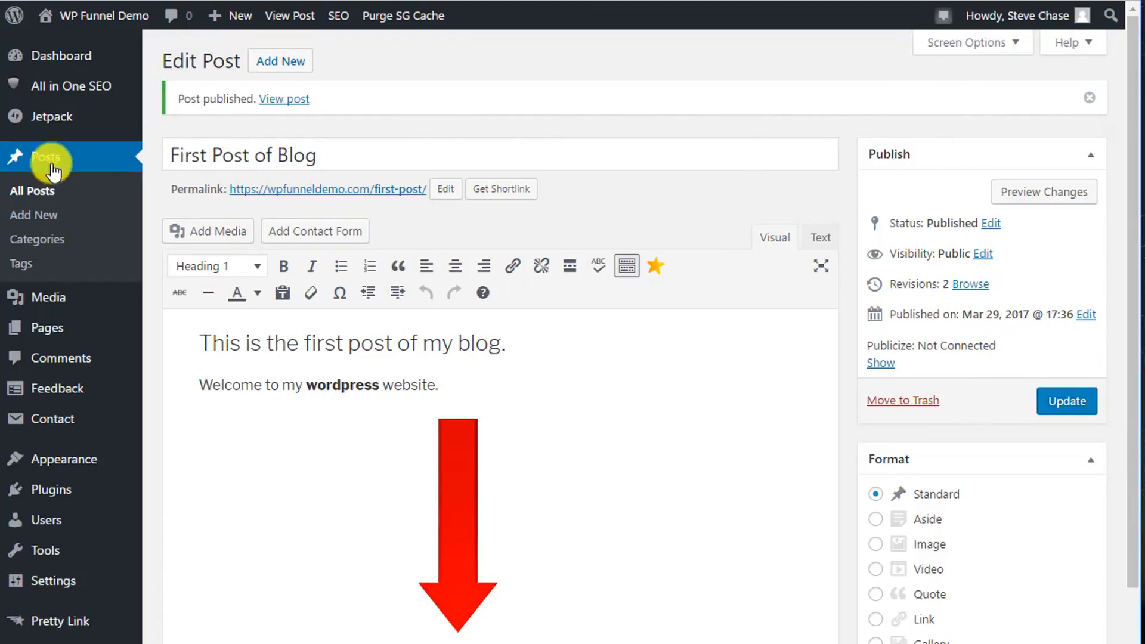
pyautogui.click(38, 223)
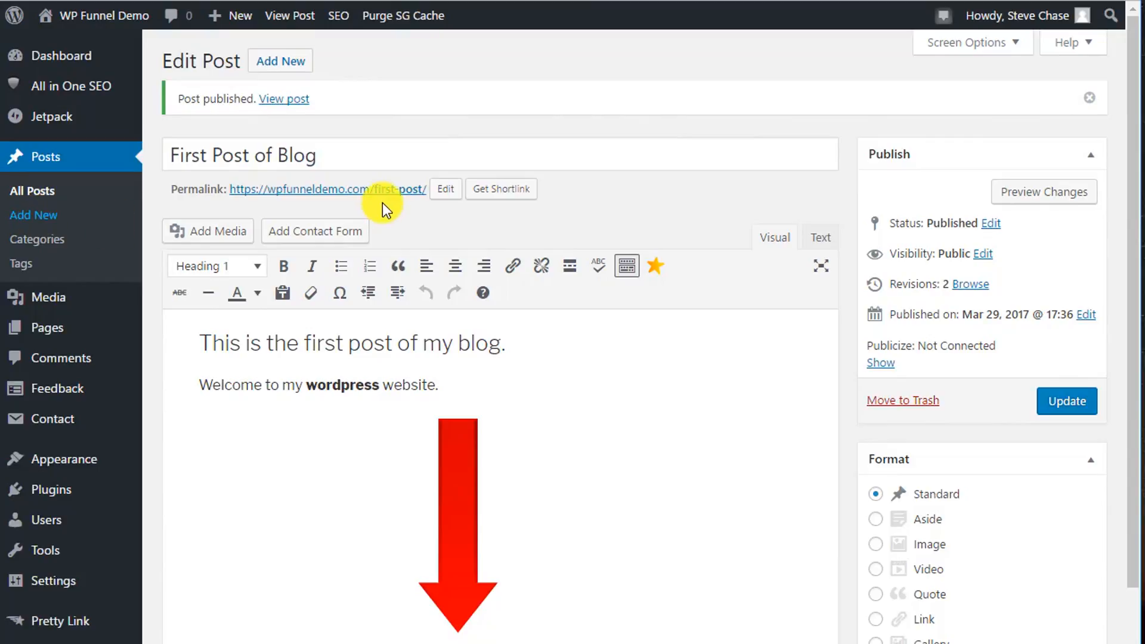
pyautogui.click(235, 102)
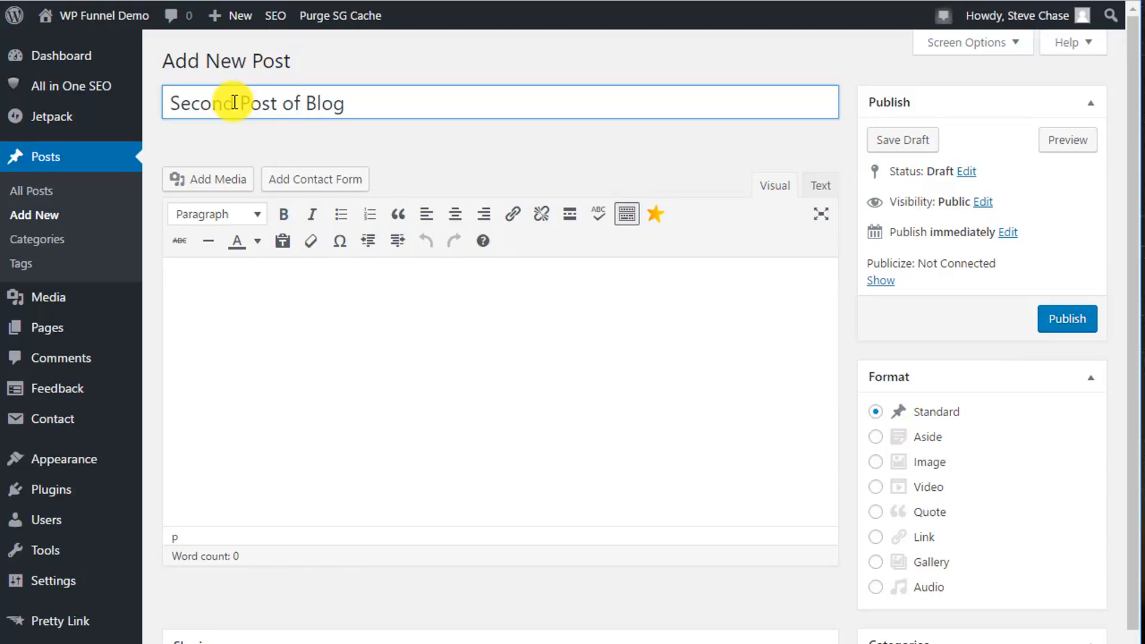
pyautogui.click(902, 142)
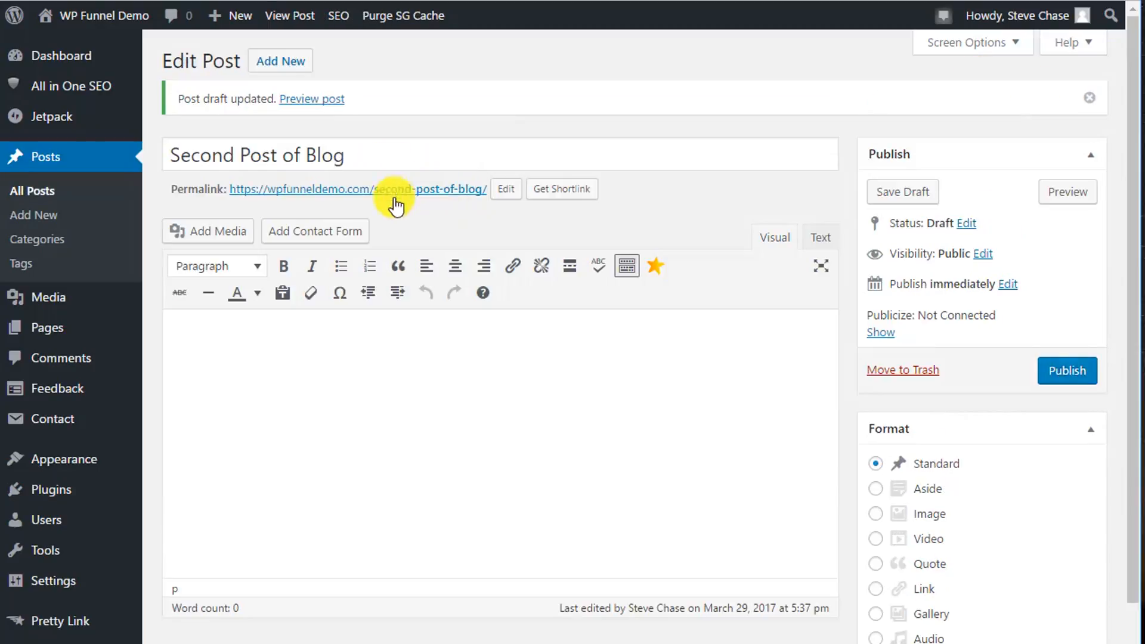
# Write the second post's body as two paragraphs: "This is my second post of my blog." and "Here is a video:".
pyautogui.click(240, 337)
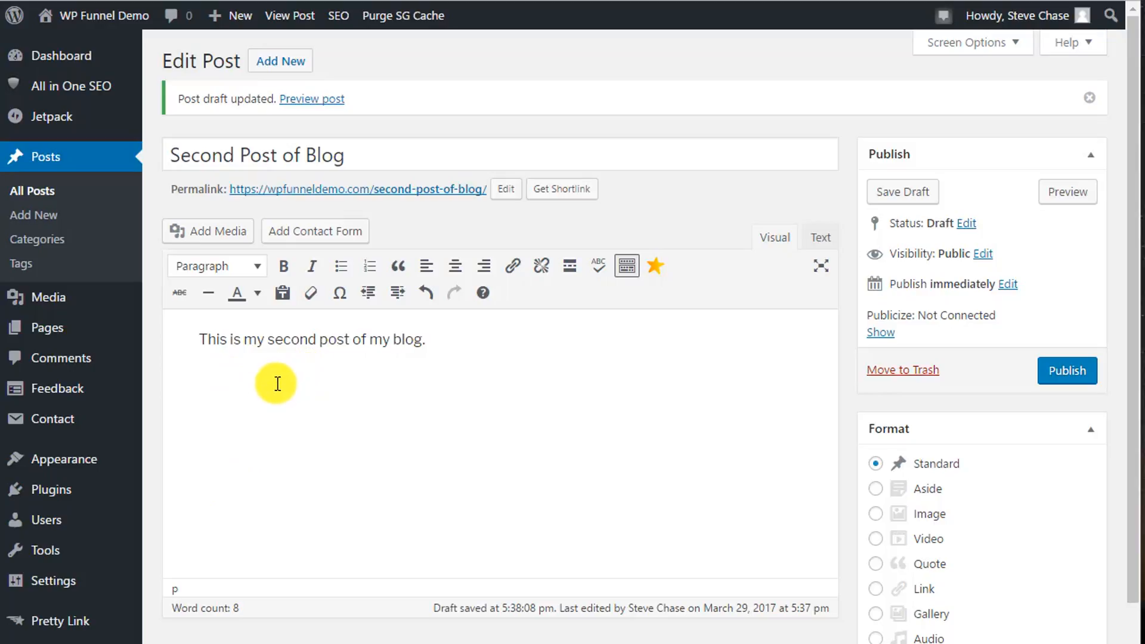
pyautogui.click(411, 341)
pyautogui.press('Return')
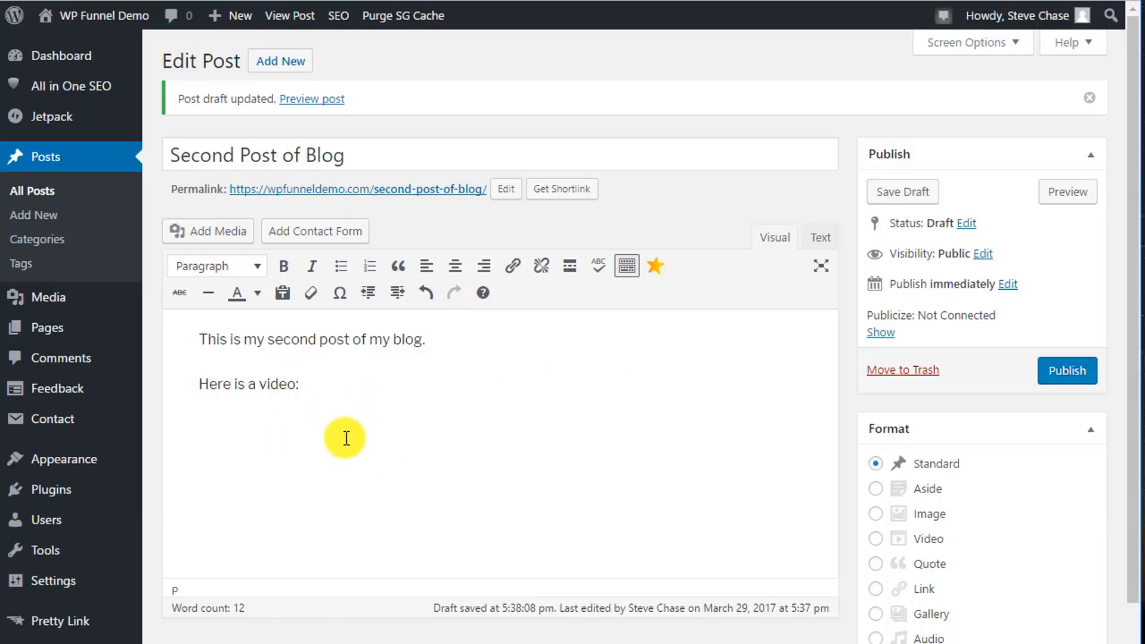
# Switch to the YouTube results for "star trek movie trailer" and copy the link address of the Star Trek (2009) Official Trailer.
pyautogui.rightClick(238, 431)
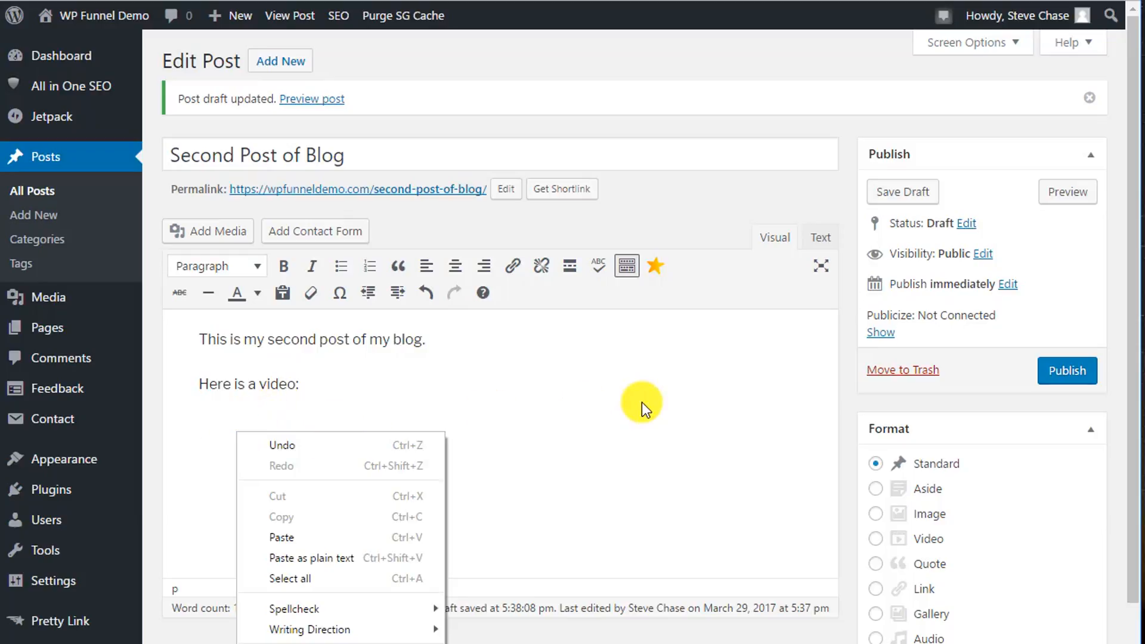
pyautogui.click(260, 410)
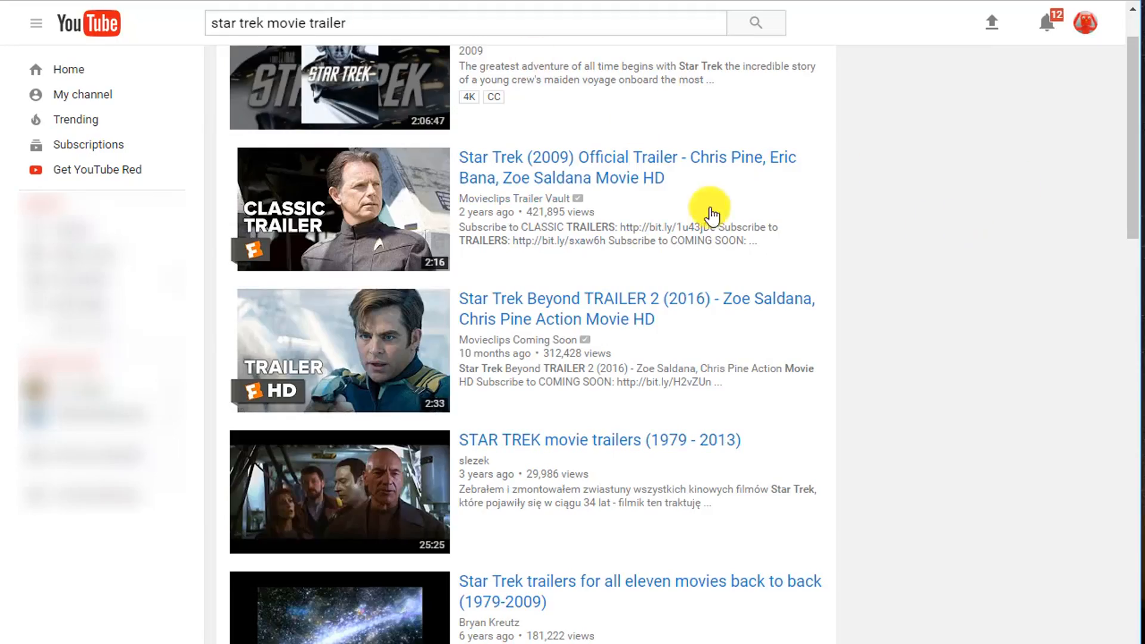
pyautogui.rightClick(407, 169)
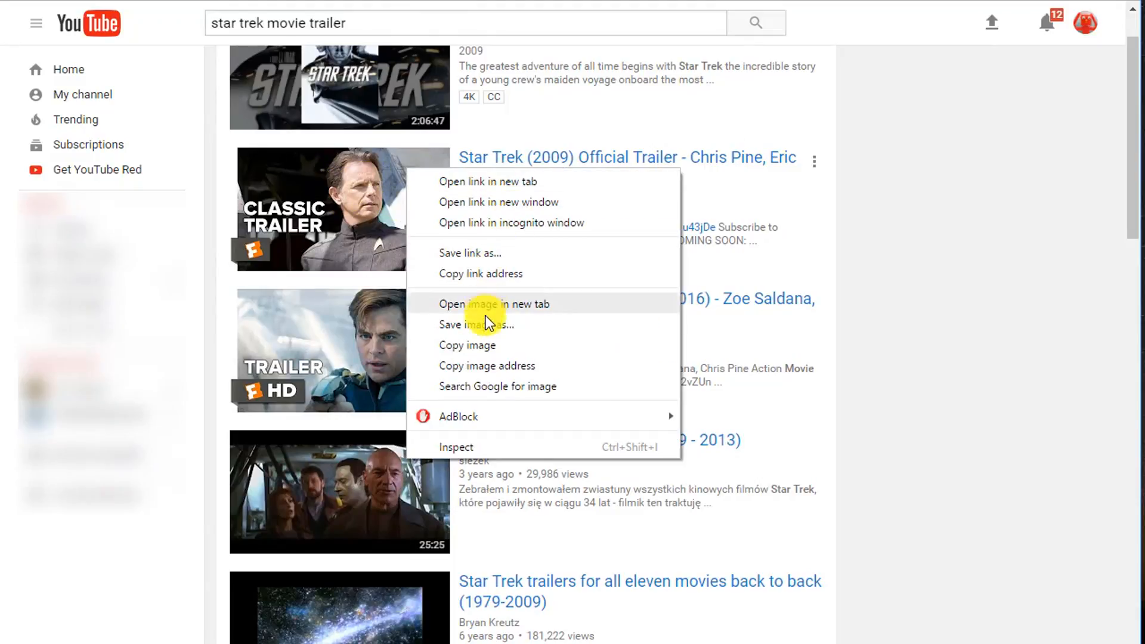
pyautogui.click(488, 279)
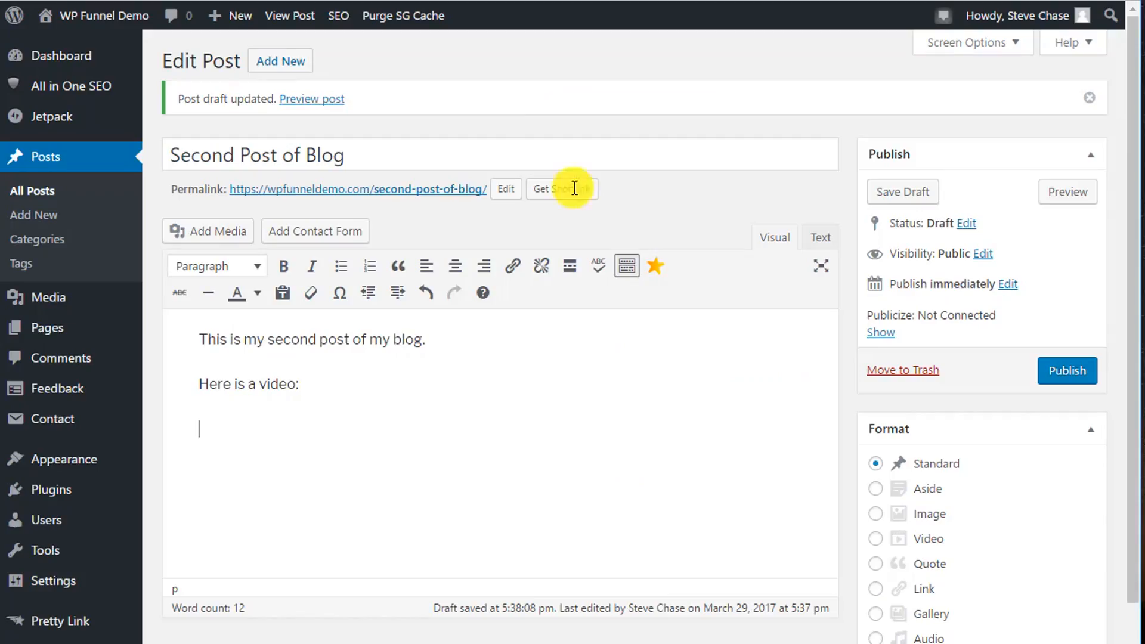
# Return to the WordPress post and embed the trailer by pasting its copied link below "Here is a video:".
pyautogui.click(233, 427)
pyautogui.rightClick(232, 427)
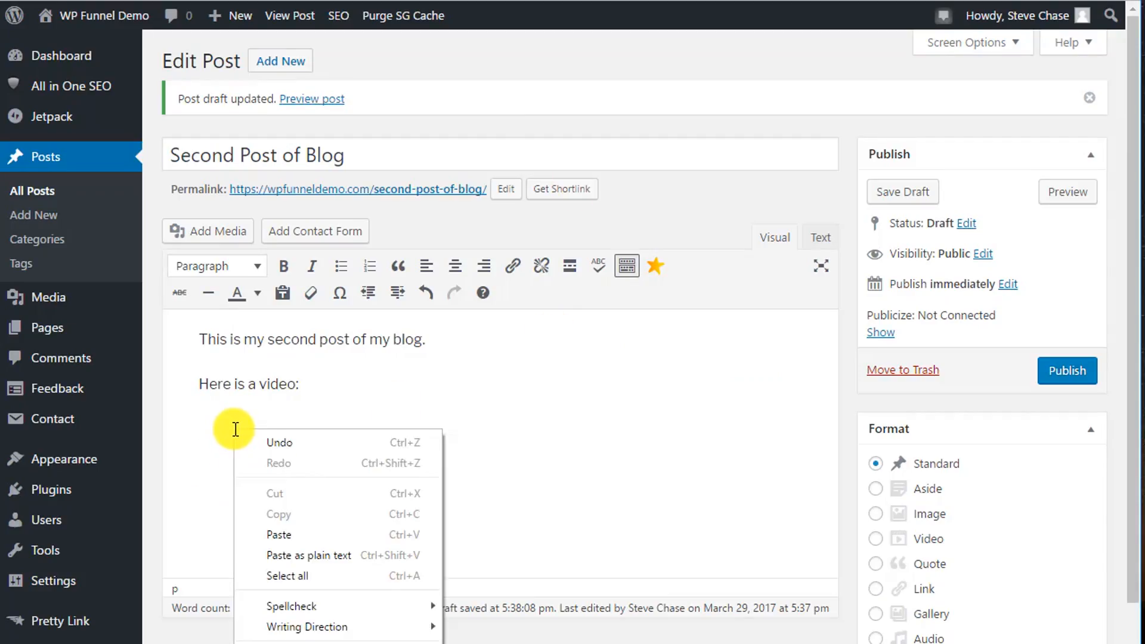
pyautogui.click(309, 527)
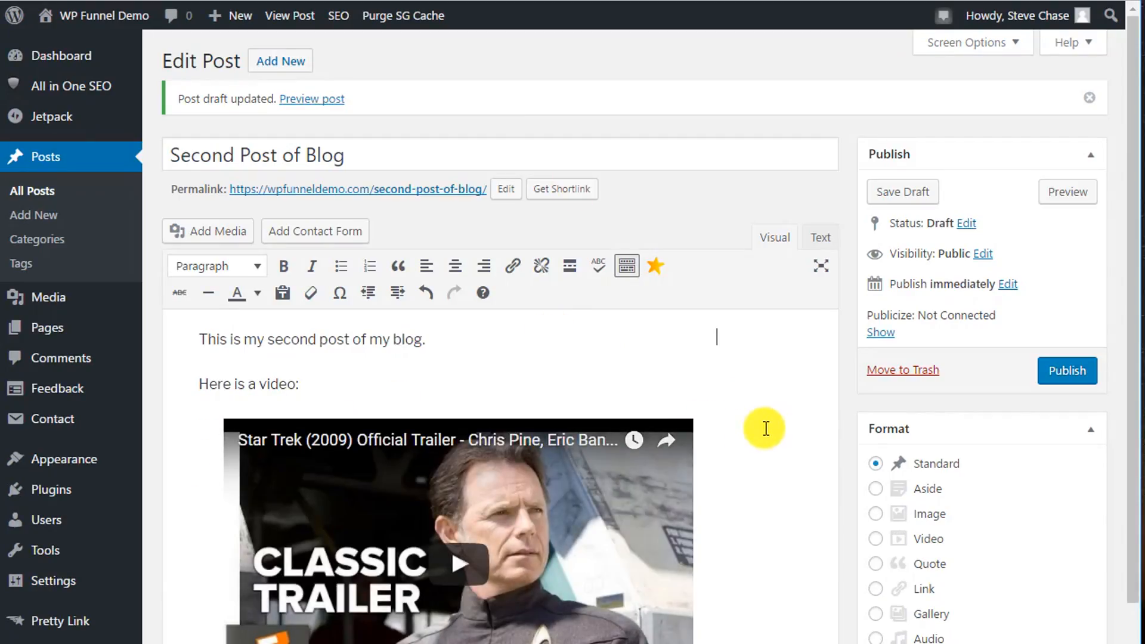
pyautogui.scroll(-3, 757, 426)
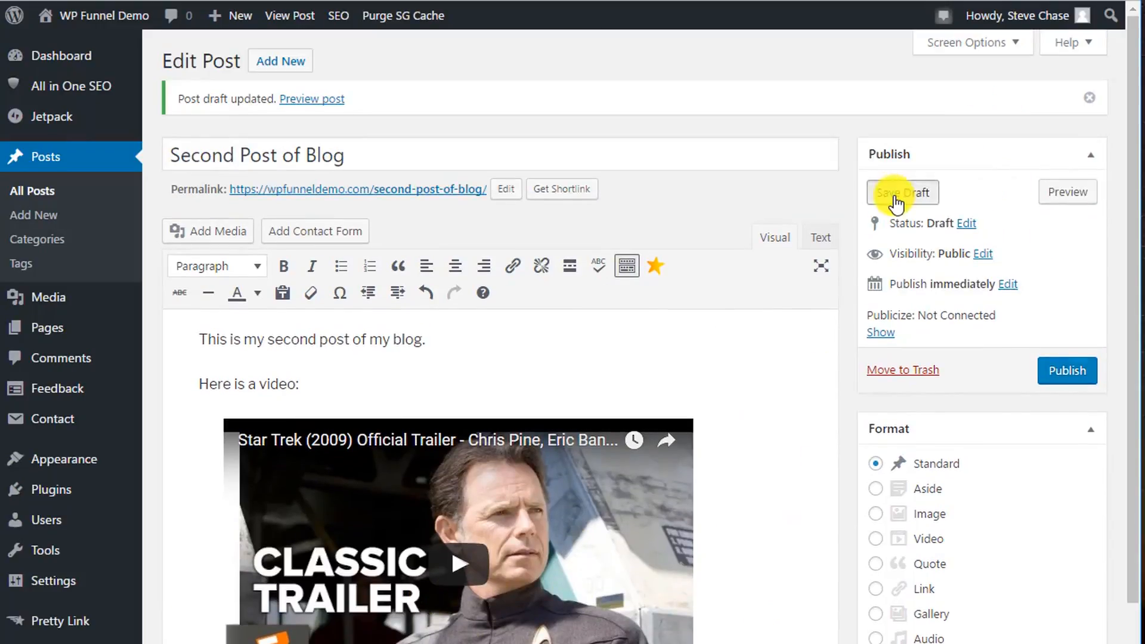
# Save the draft of "Second Post of Blog" with its embedded trailer and publish the post.
pyautogui.click(894, 191)
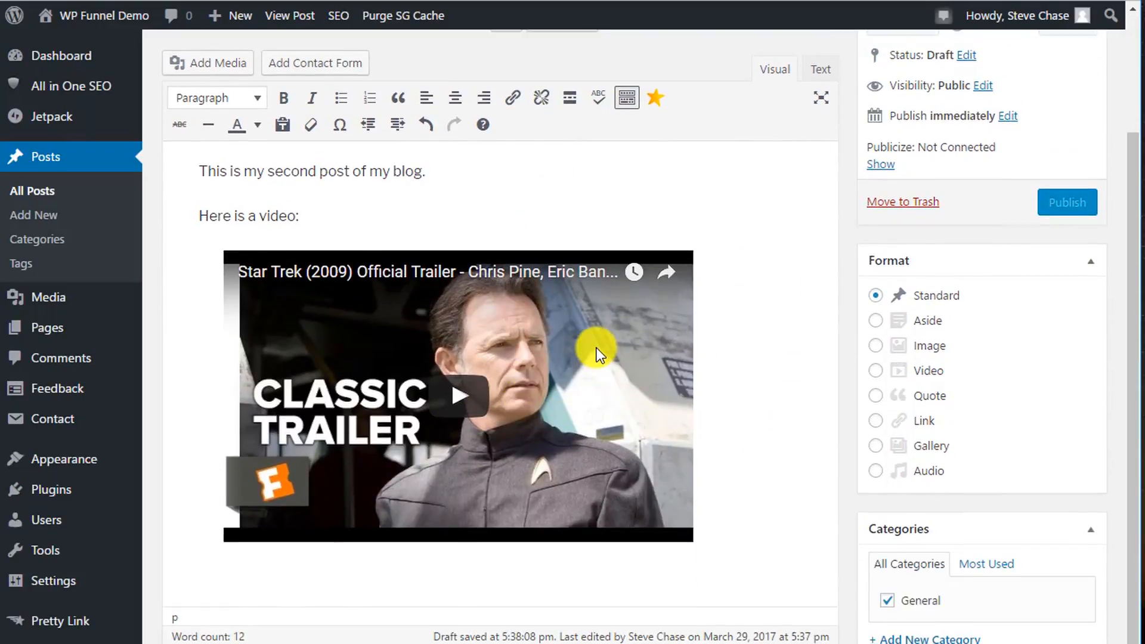
pyautogui.scroll(-2, 596, 348)
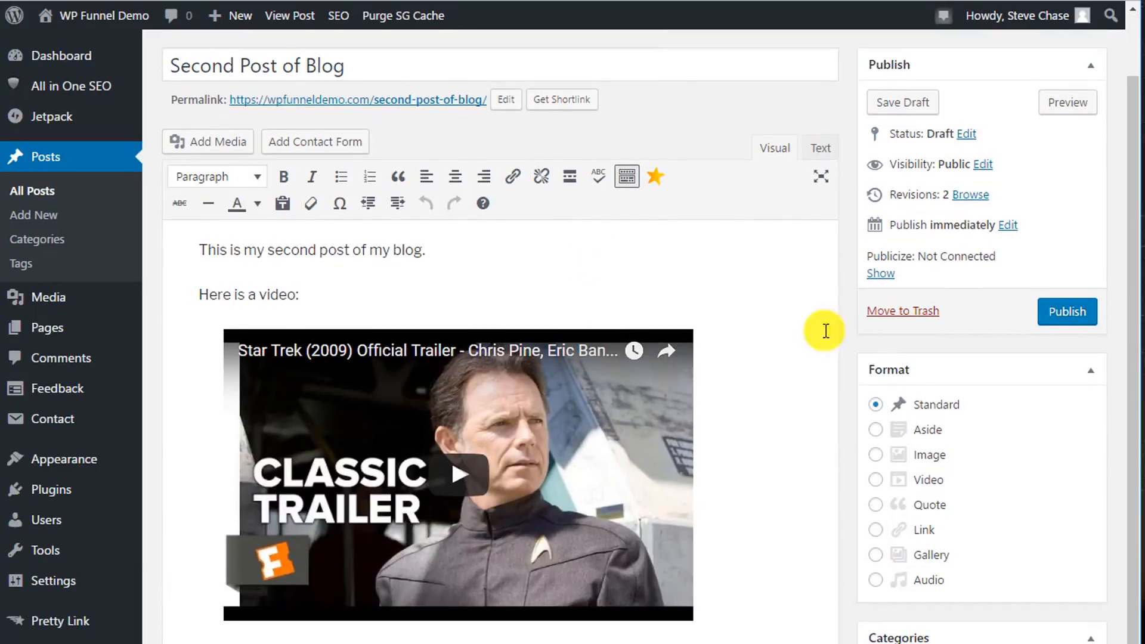
pyautogui.click(1059, 313)
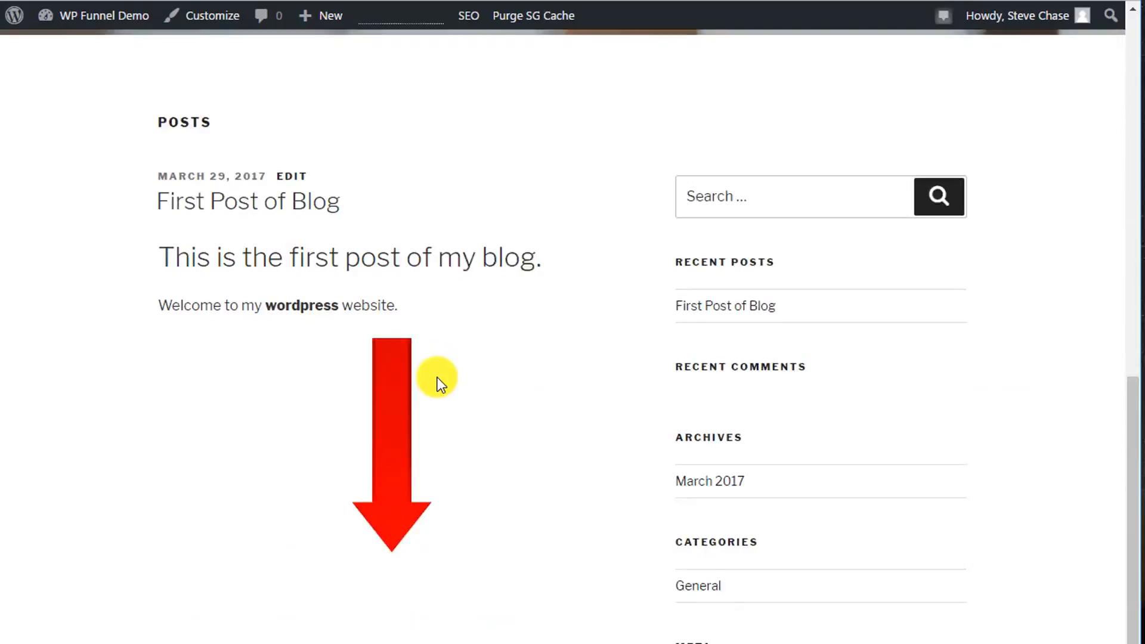
# Switch to the live blog page, refresh it and examine how the second post and its embedded video are displayed.
pyautogui.scroll(-3, 439, 382)
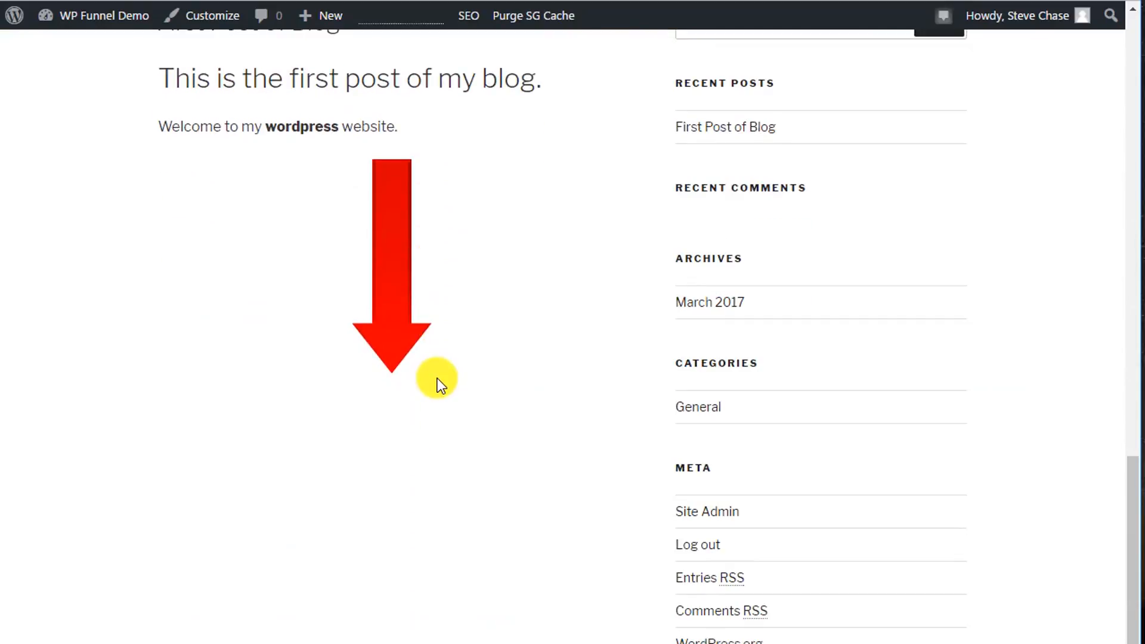
pyautogui.scroll(10, 439, 382)
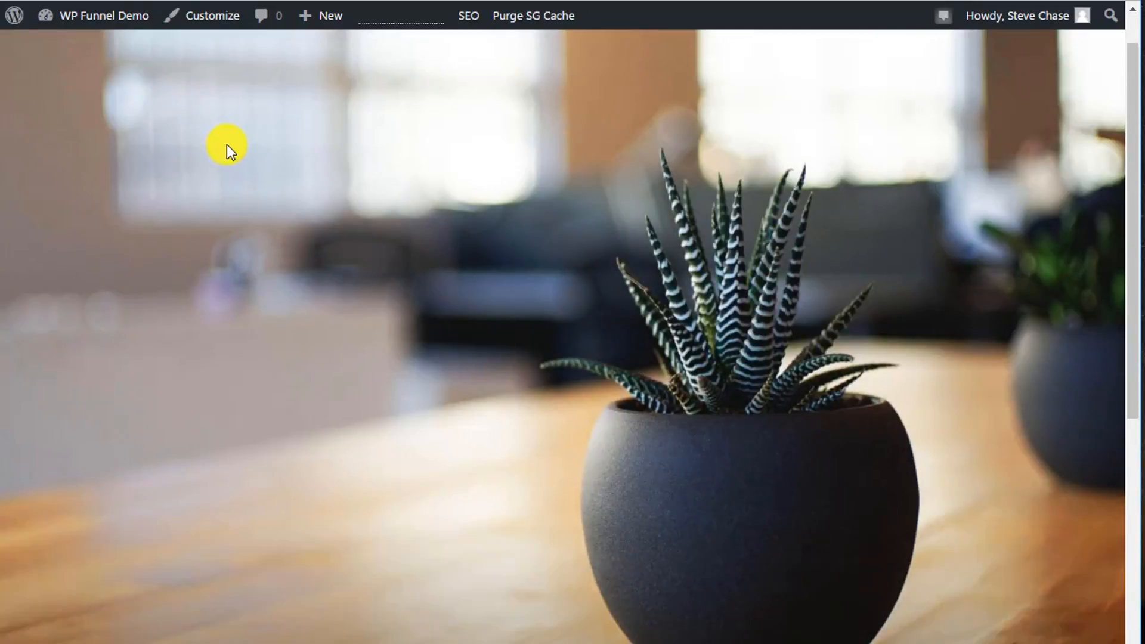
pyautogui.scroll(-3, 227, 148)
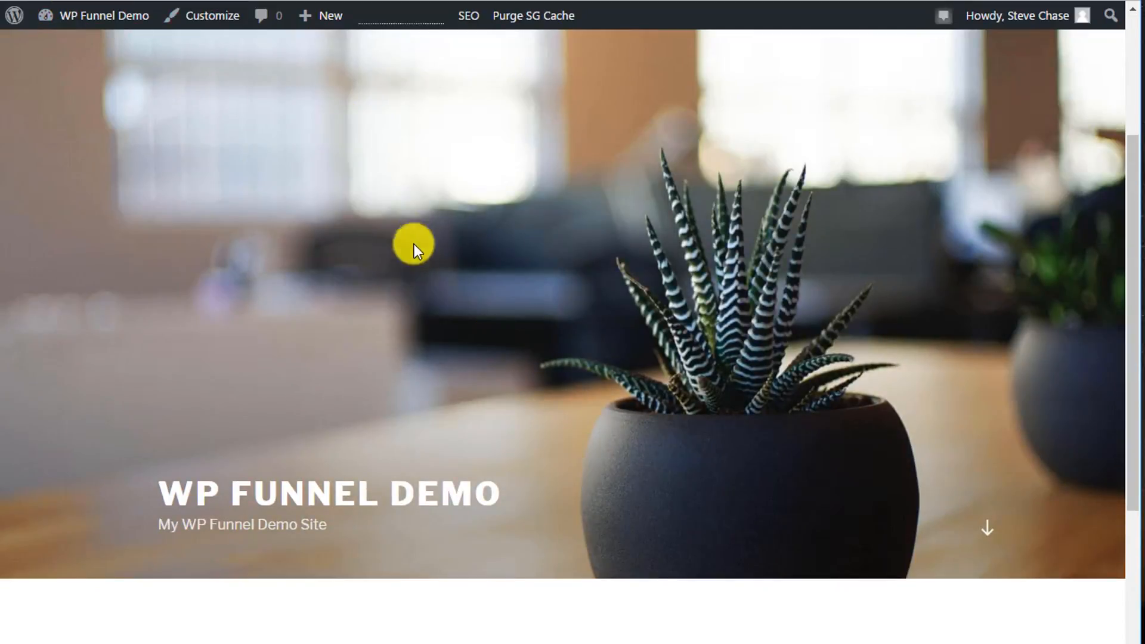
pyautogui.scroll(-8, 426, 255)
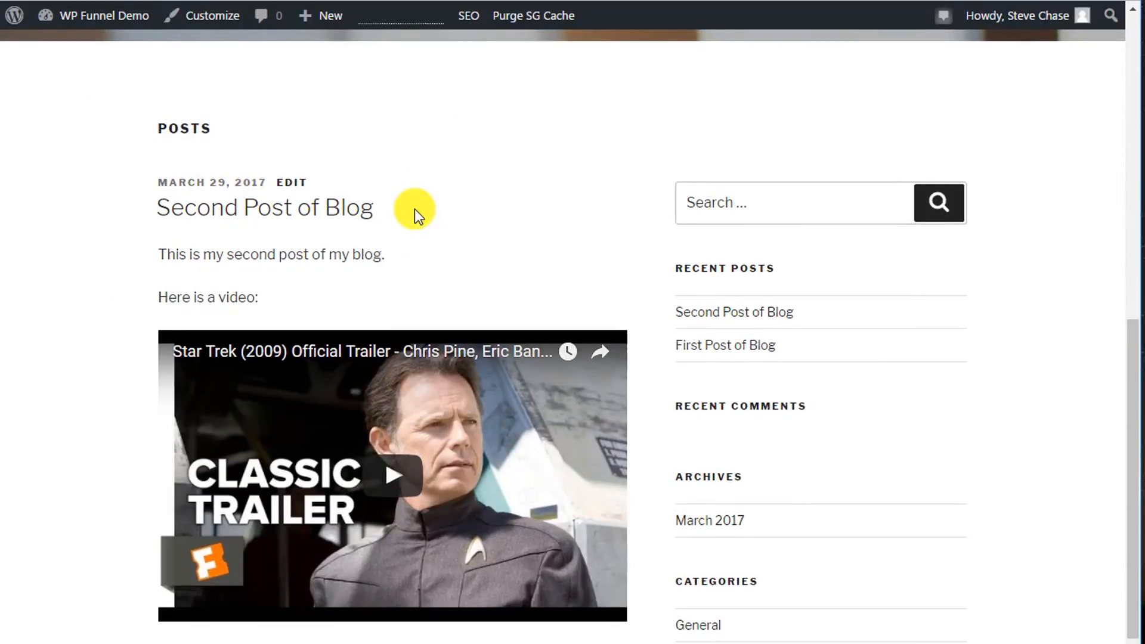
pyautogui.scroll(-7, 414, 209)
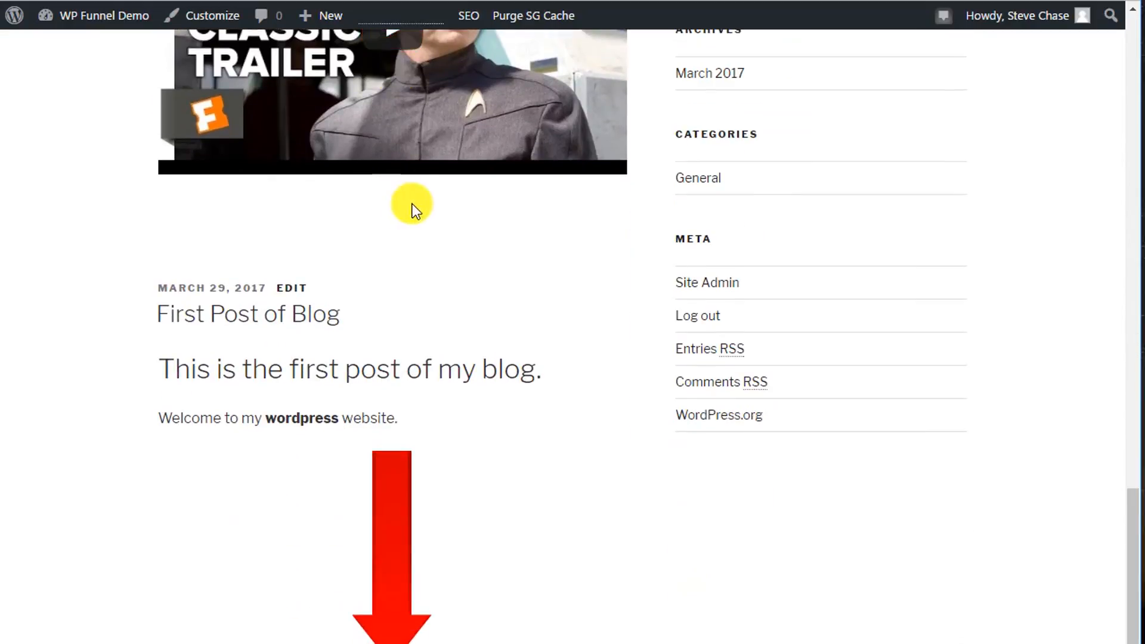
pyautogui.scroll(4, 403, 210)
pyautogui.scroll(3, 333, 149)
pyautogui.scroll(-1, 310, 161)
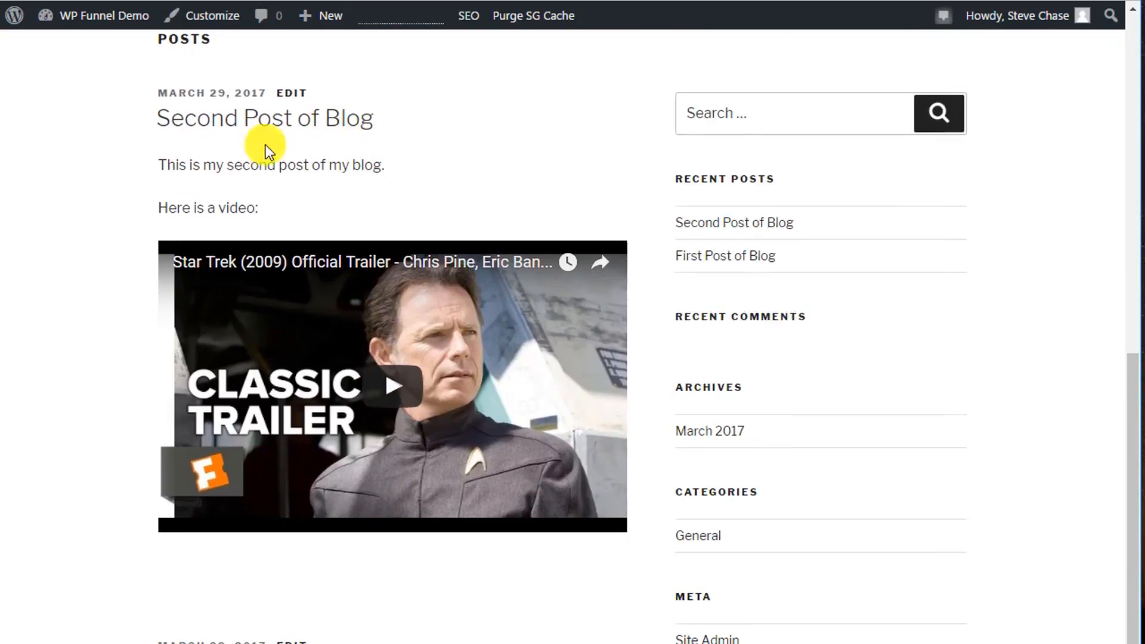
pyautogui.scroll(-3, 467, 167)
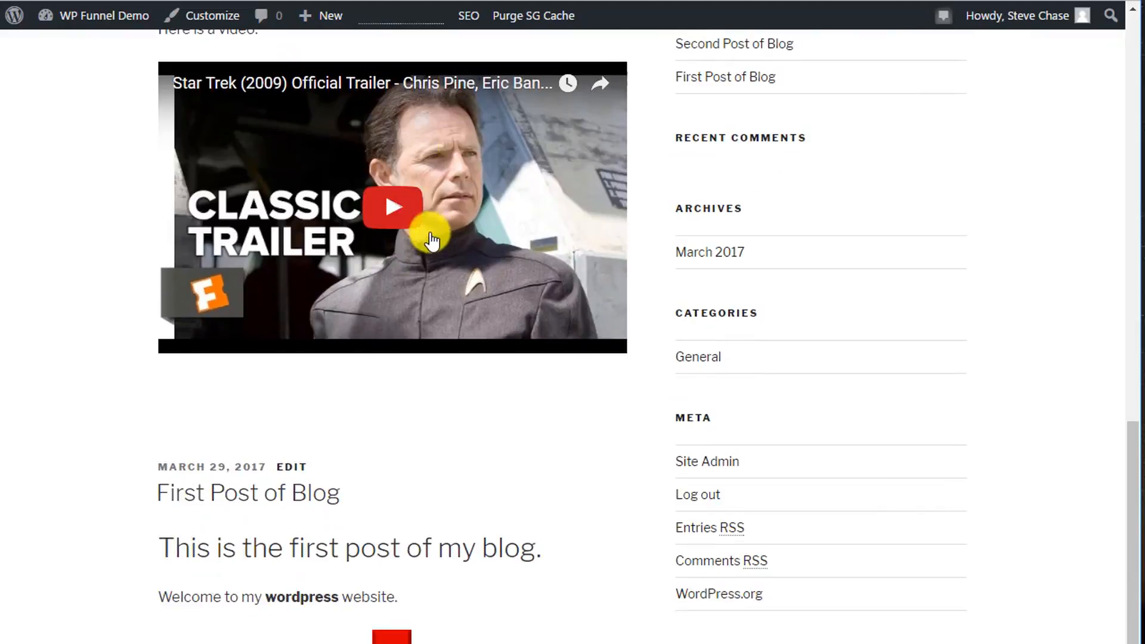
# Test the embedded Star Trek trailer on the blog page by playing it for a few seconds and pausing it.
pyautogui.click(391, 206)
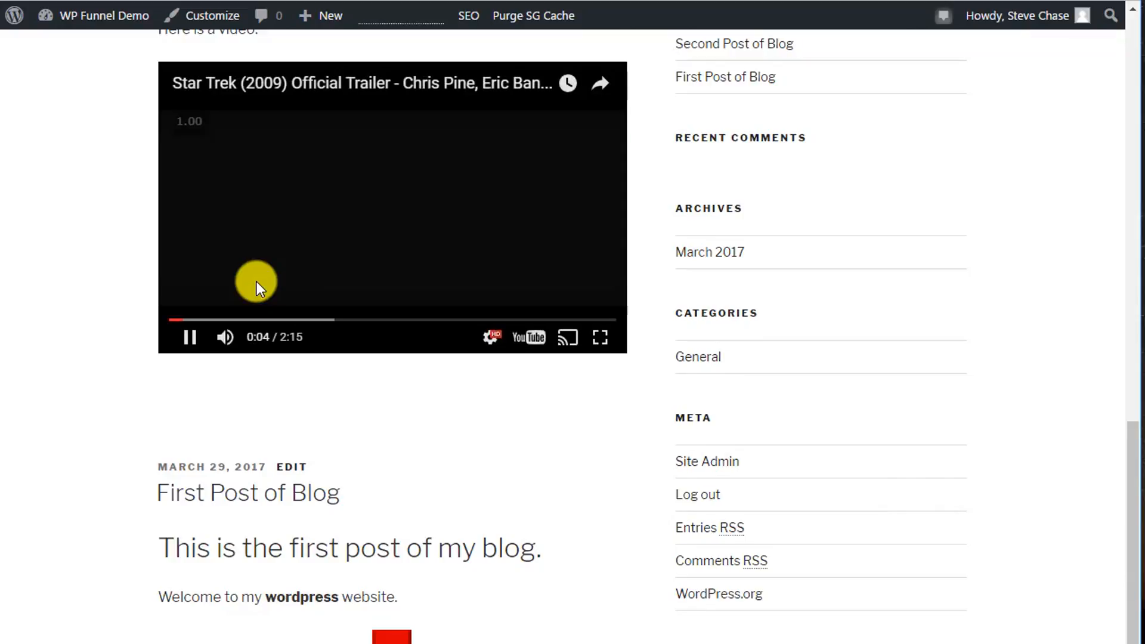
pyautogui.click(187, 340)
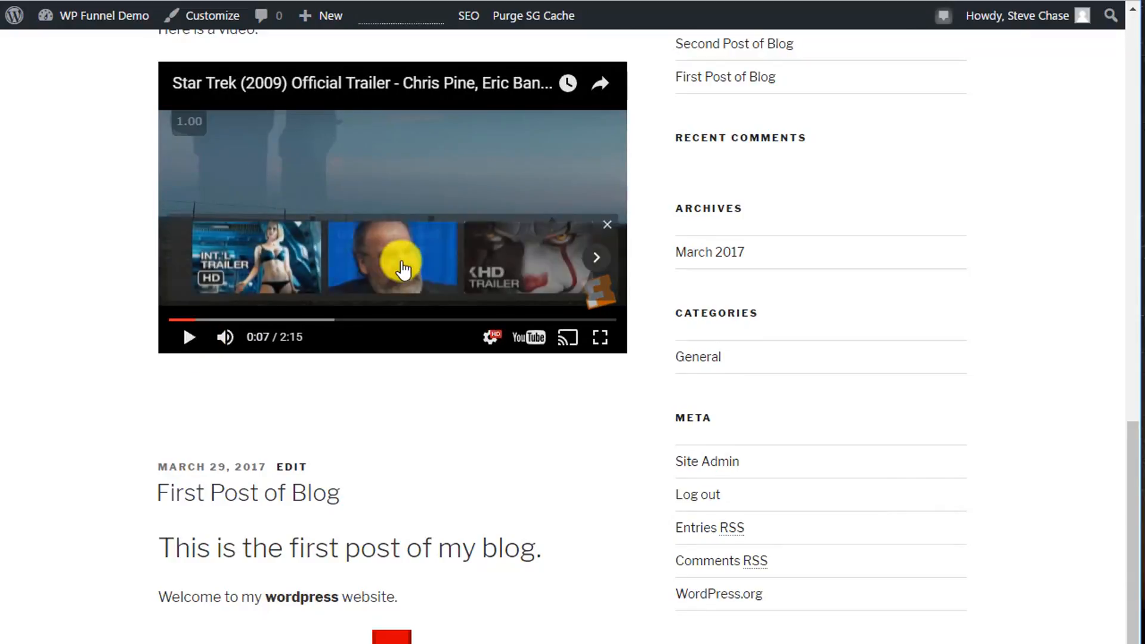
pyautogui.scroll(3, 459, 216)
pyautogui.scroll(-2, 459, 215)
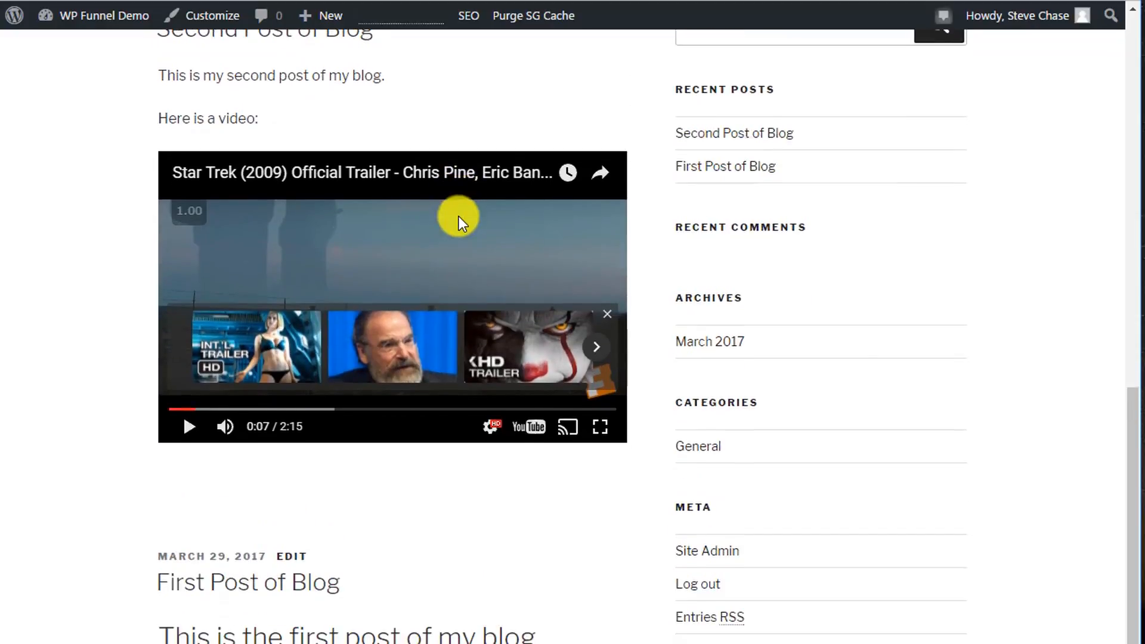
pyautogui.scroll(-5, 459, 216)
pyautogui.scroll(10, 387, 468)
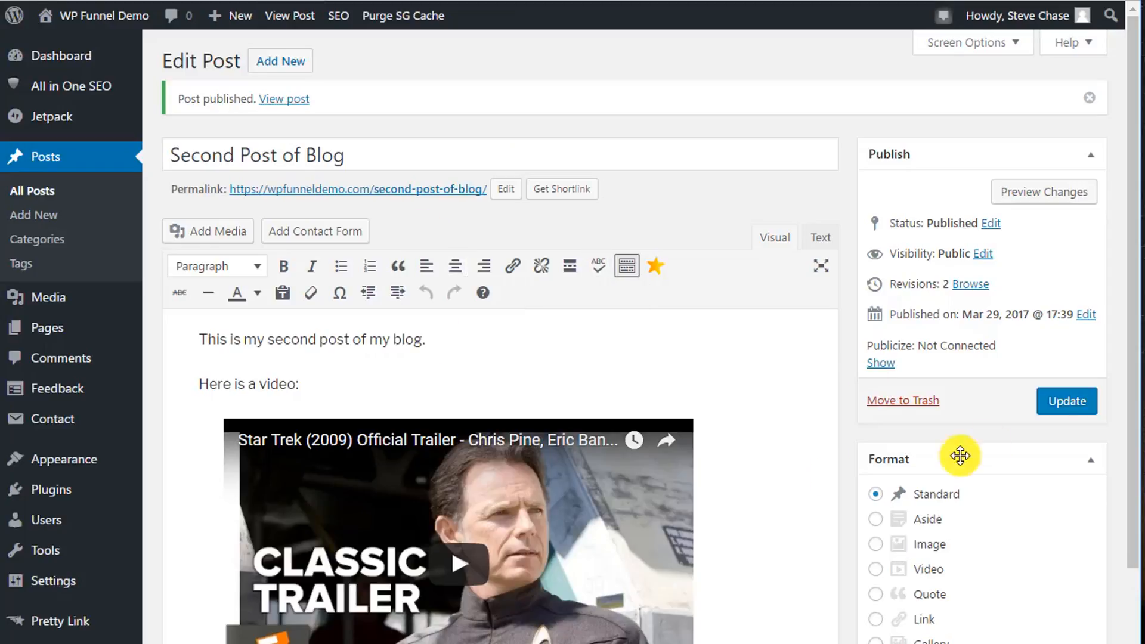
# Return to the second post's editor, review its content and open the list of all posts.
pyautogui.scroll(-5, 281, 253)
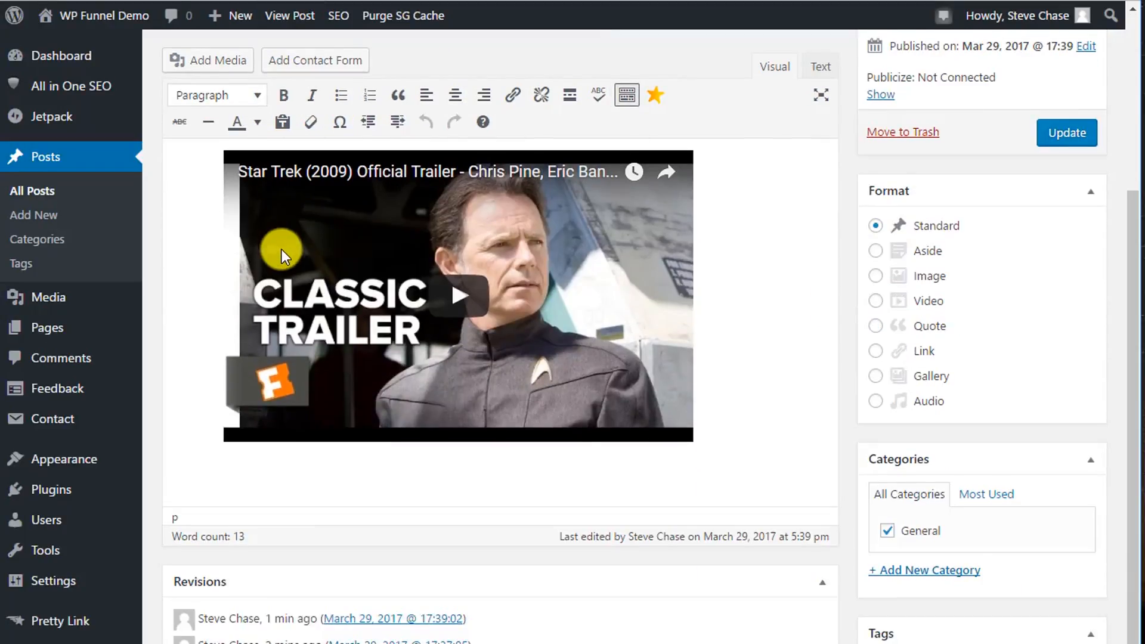
pyautogui.scroll(3, 232, 203)
pyautogui.click(58, 162)
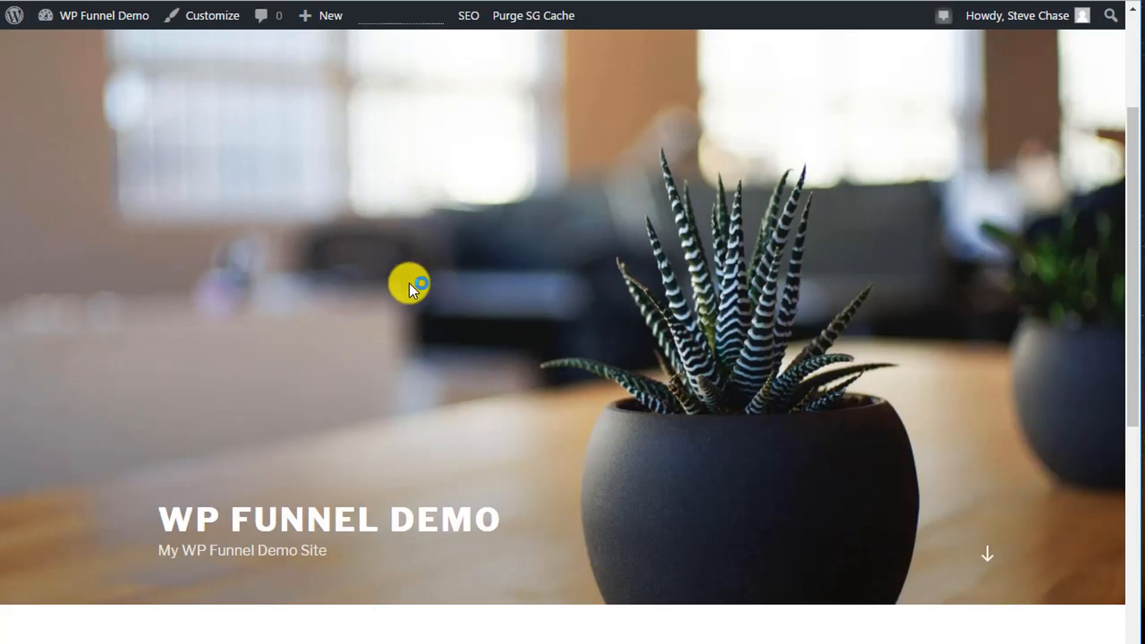
# Switch back to the live blog page and examine the order and layout of the published posts.
pyautogui.scroll(-10, 402, 287)
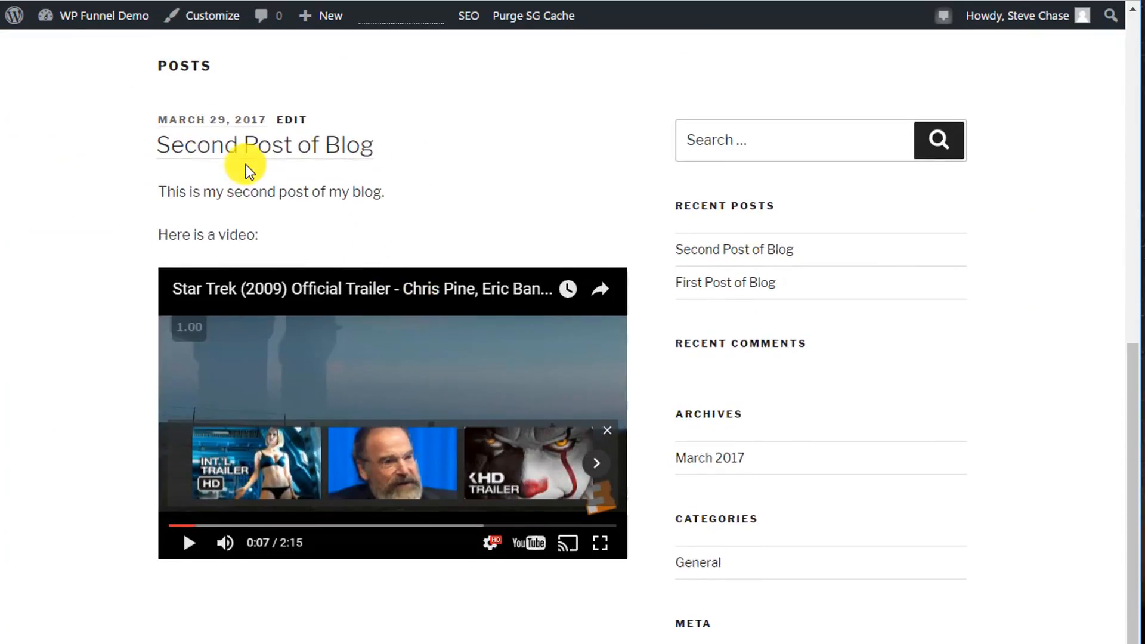
pyautogui.scroll(-7, 263, 205)
pyautogui.scroll(15, 278, 287)
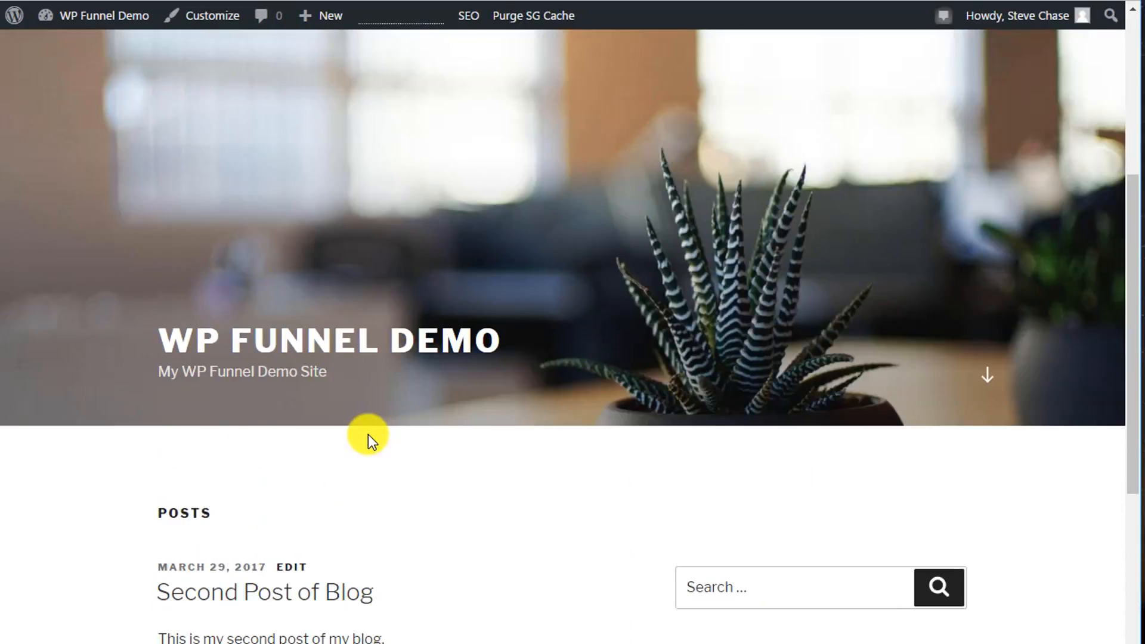
pyautogui.scroll(-6, 367, 434)
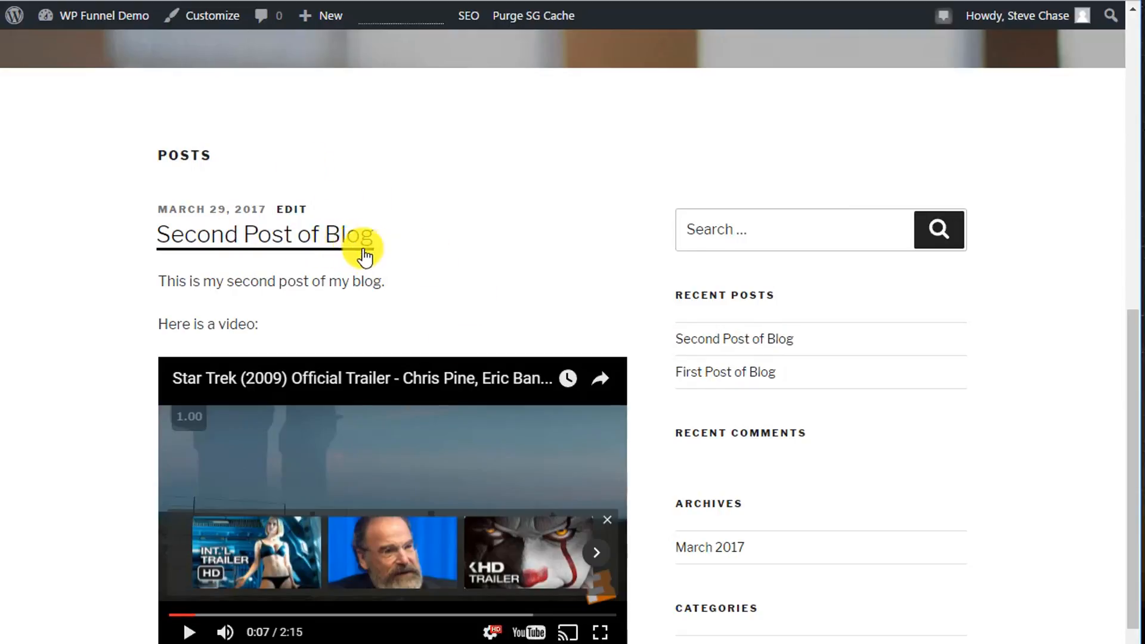
pyautogui.scroll(-6, 349, 262)
pyautogui.scroll(3, 348, 267)
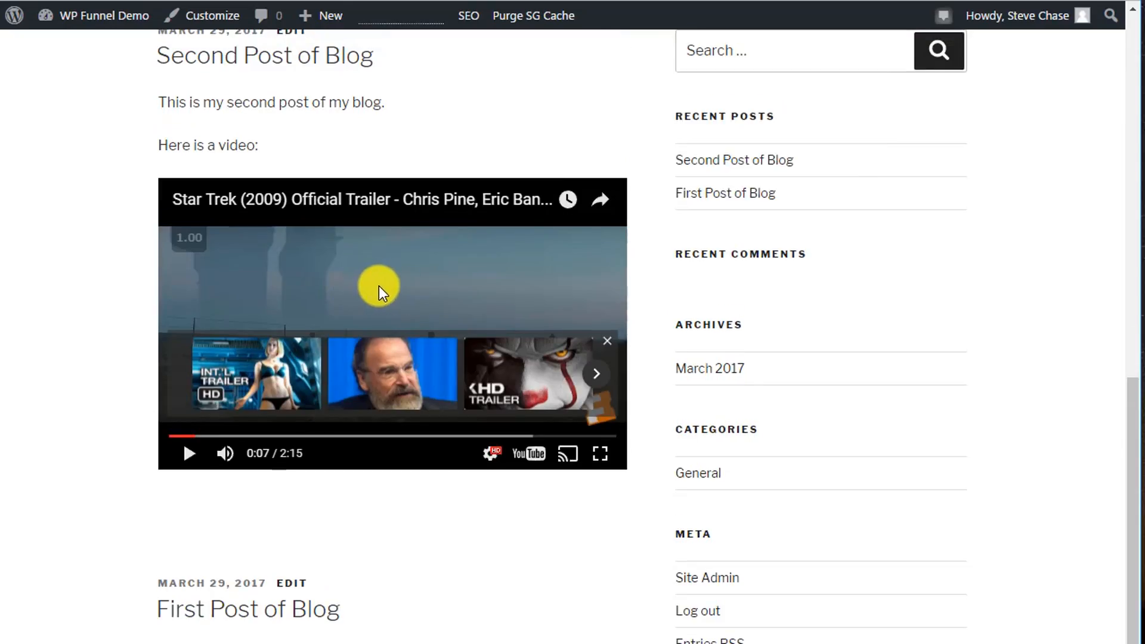
pyautogui.scroll(6, 402, 295)
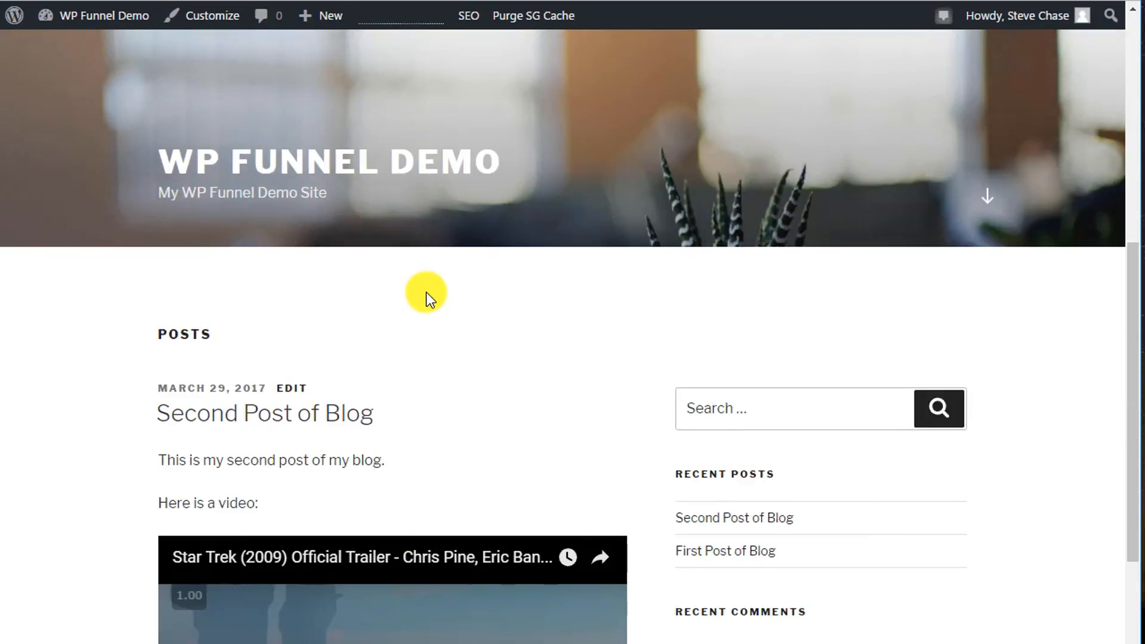
pyautogui.scroll(-1, 426, 292)
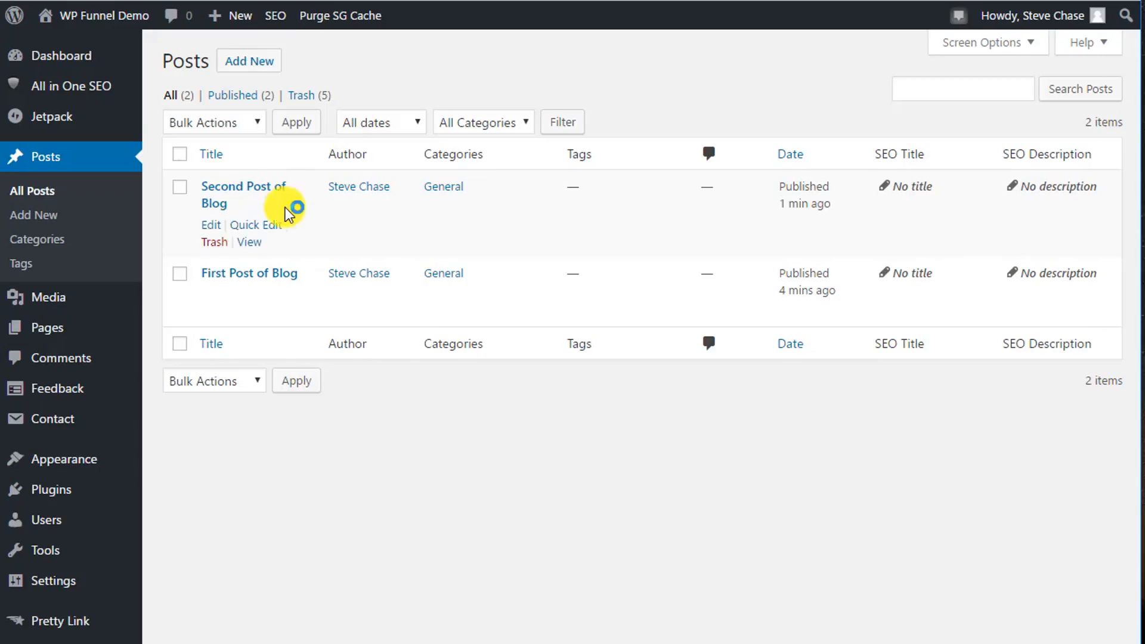